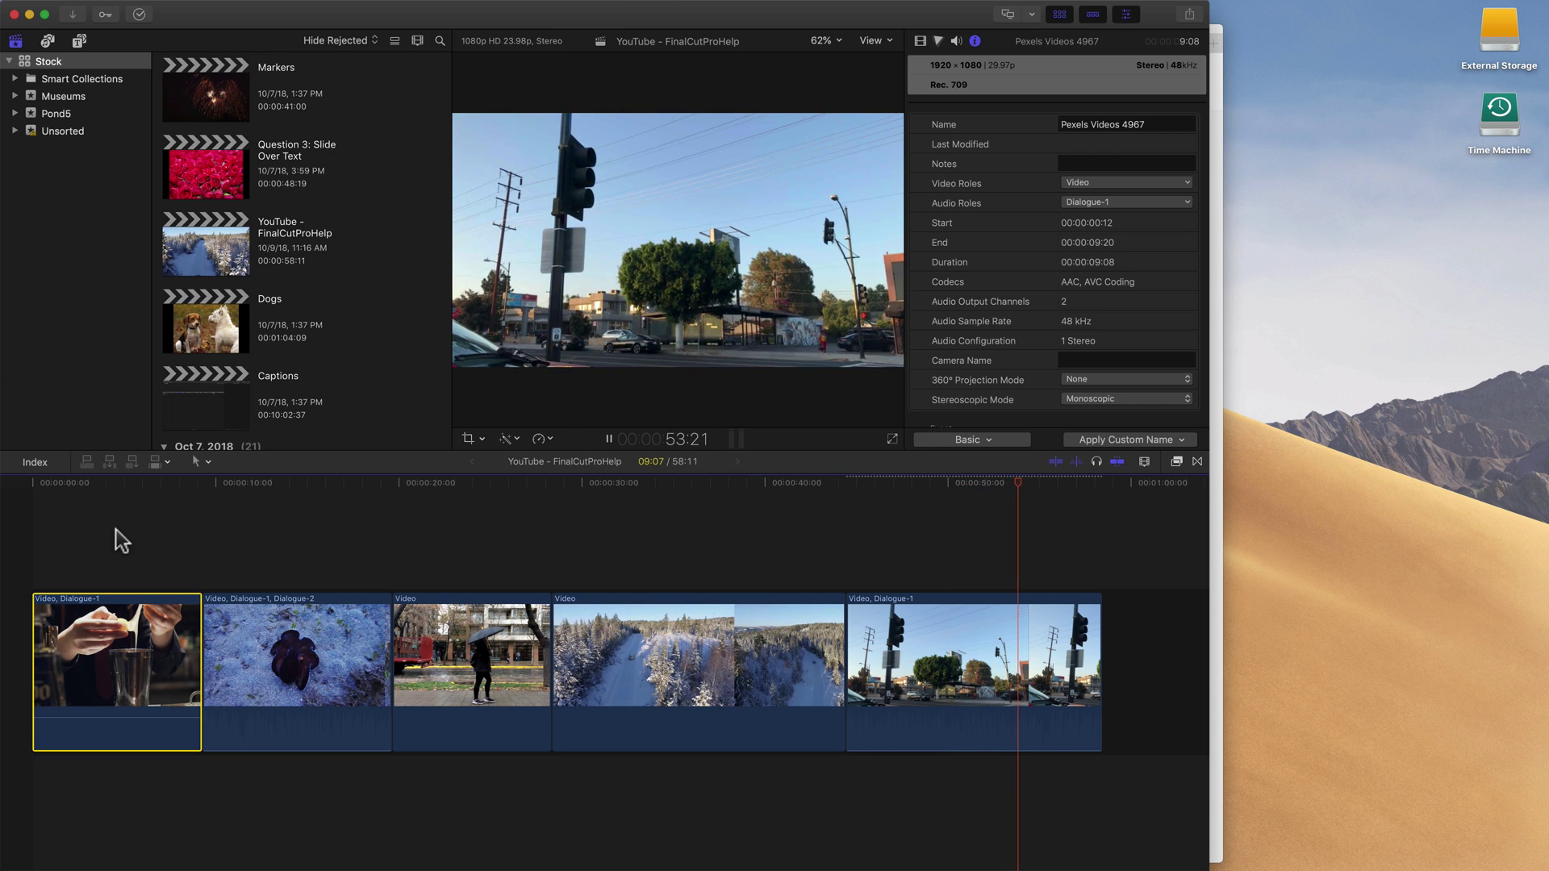
# Stop playback and bring up Instagram's IGTV requirements page (9:16, MP4, 15 s–10 min)
pyautogui.press('space')
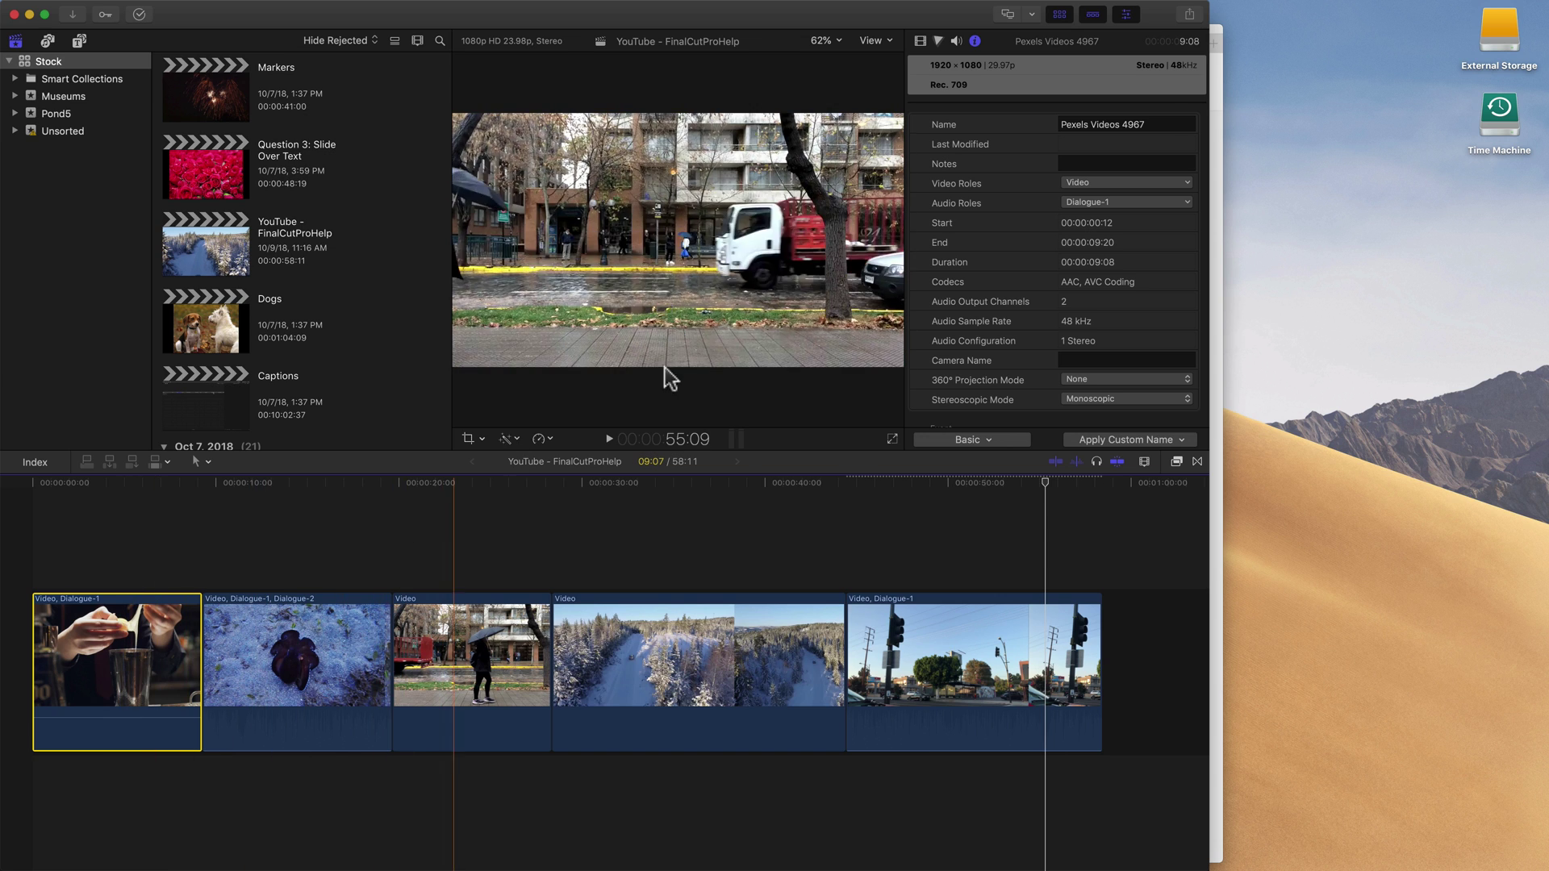
pyautogui.click(1216, 99)
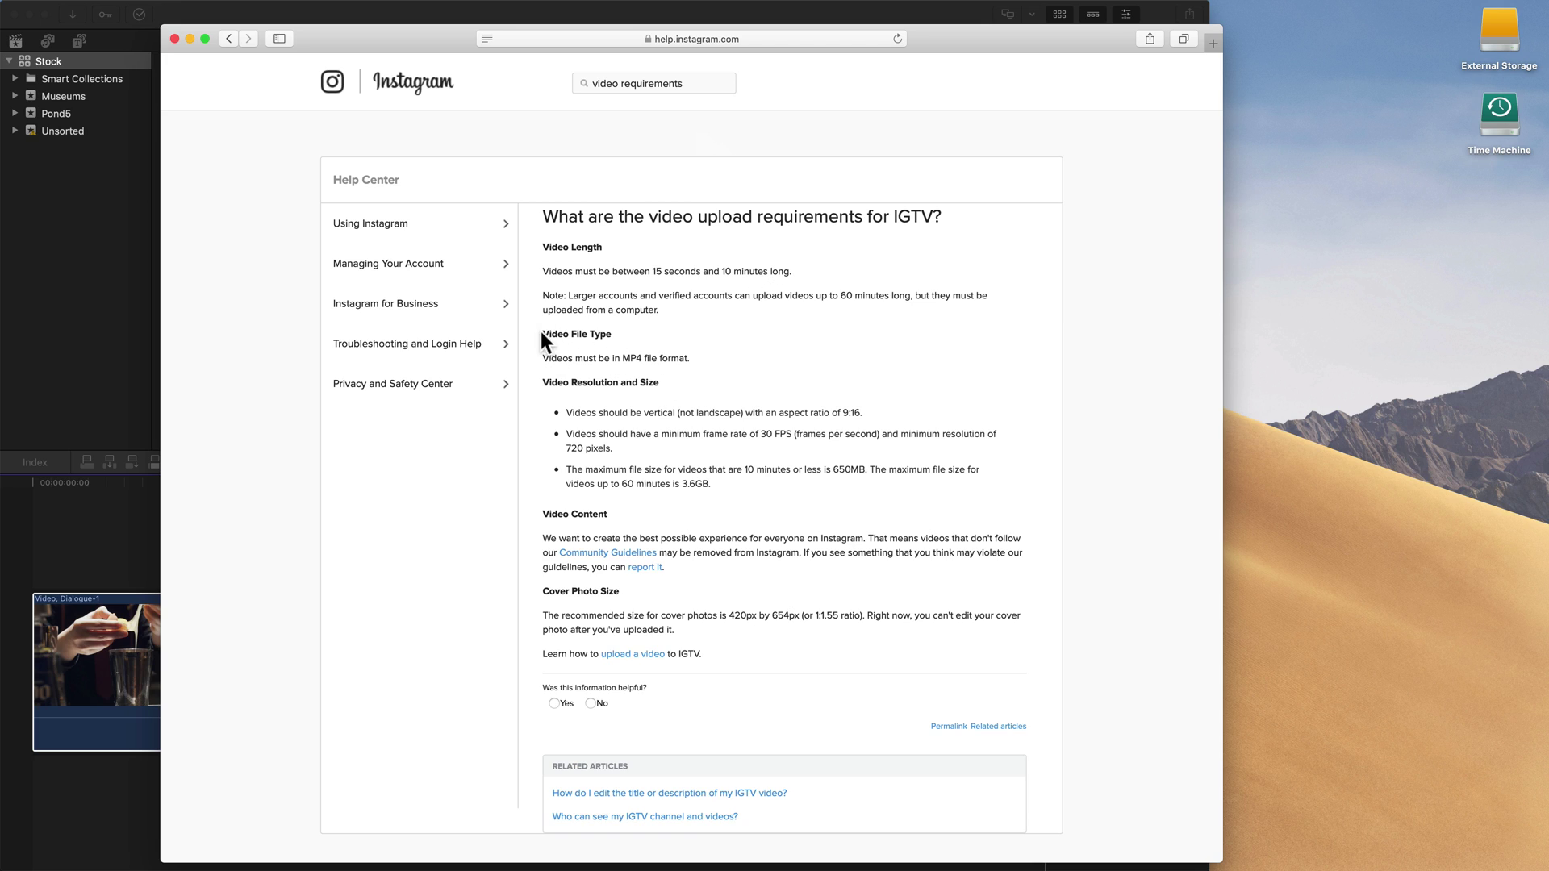
pyautogui.moveTo(543, 333); pyautogui.dragTo(691, 362)
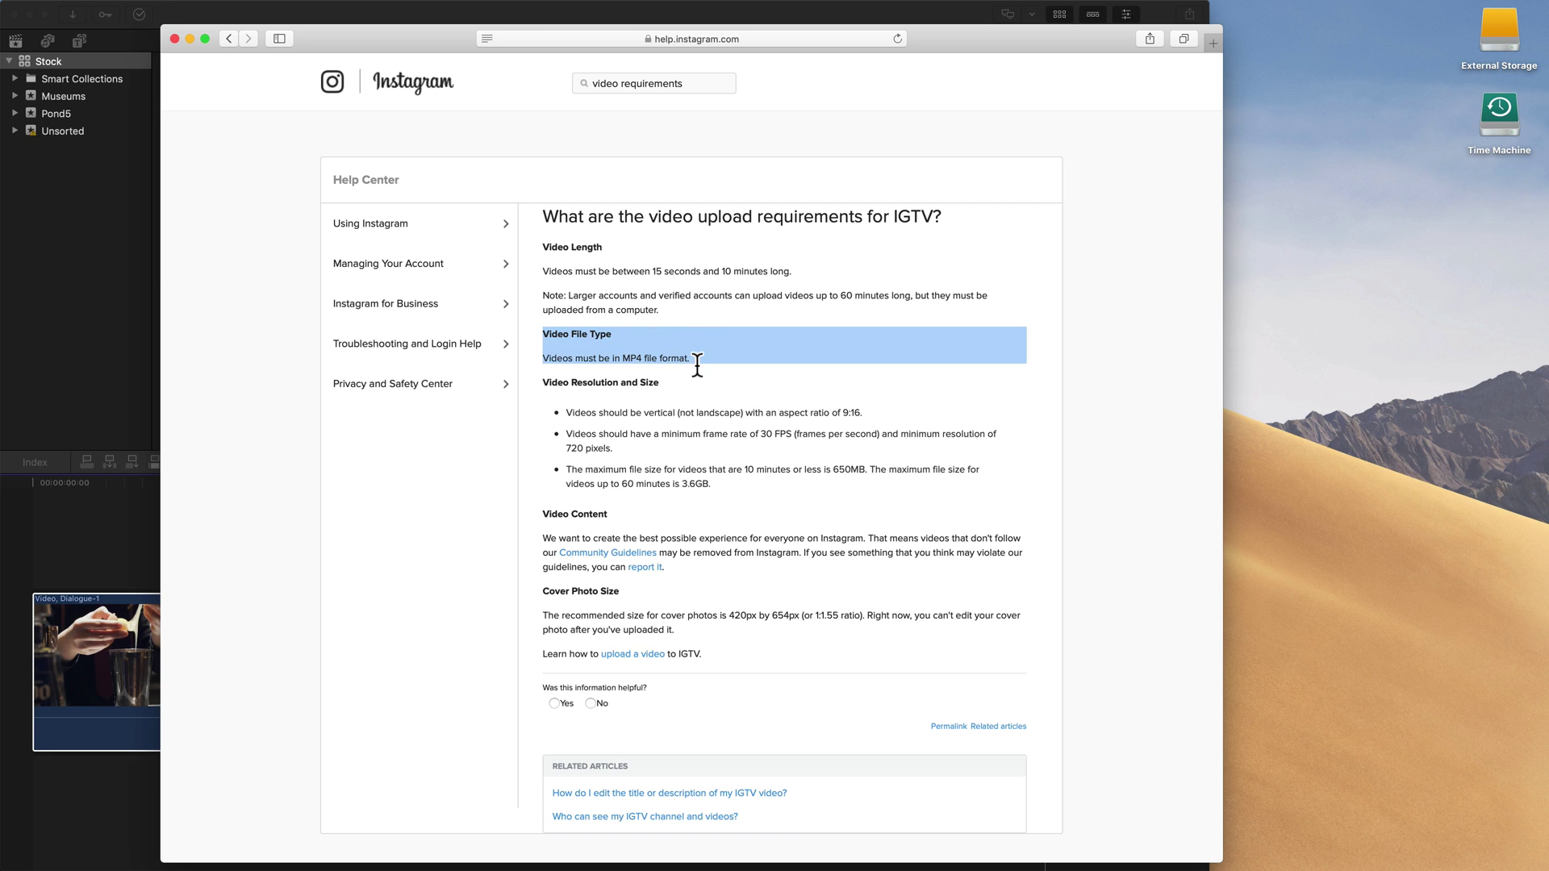
pyautogui.click(593, 364)
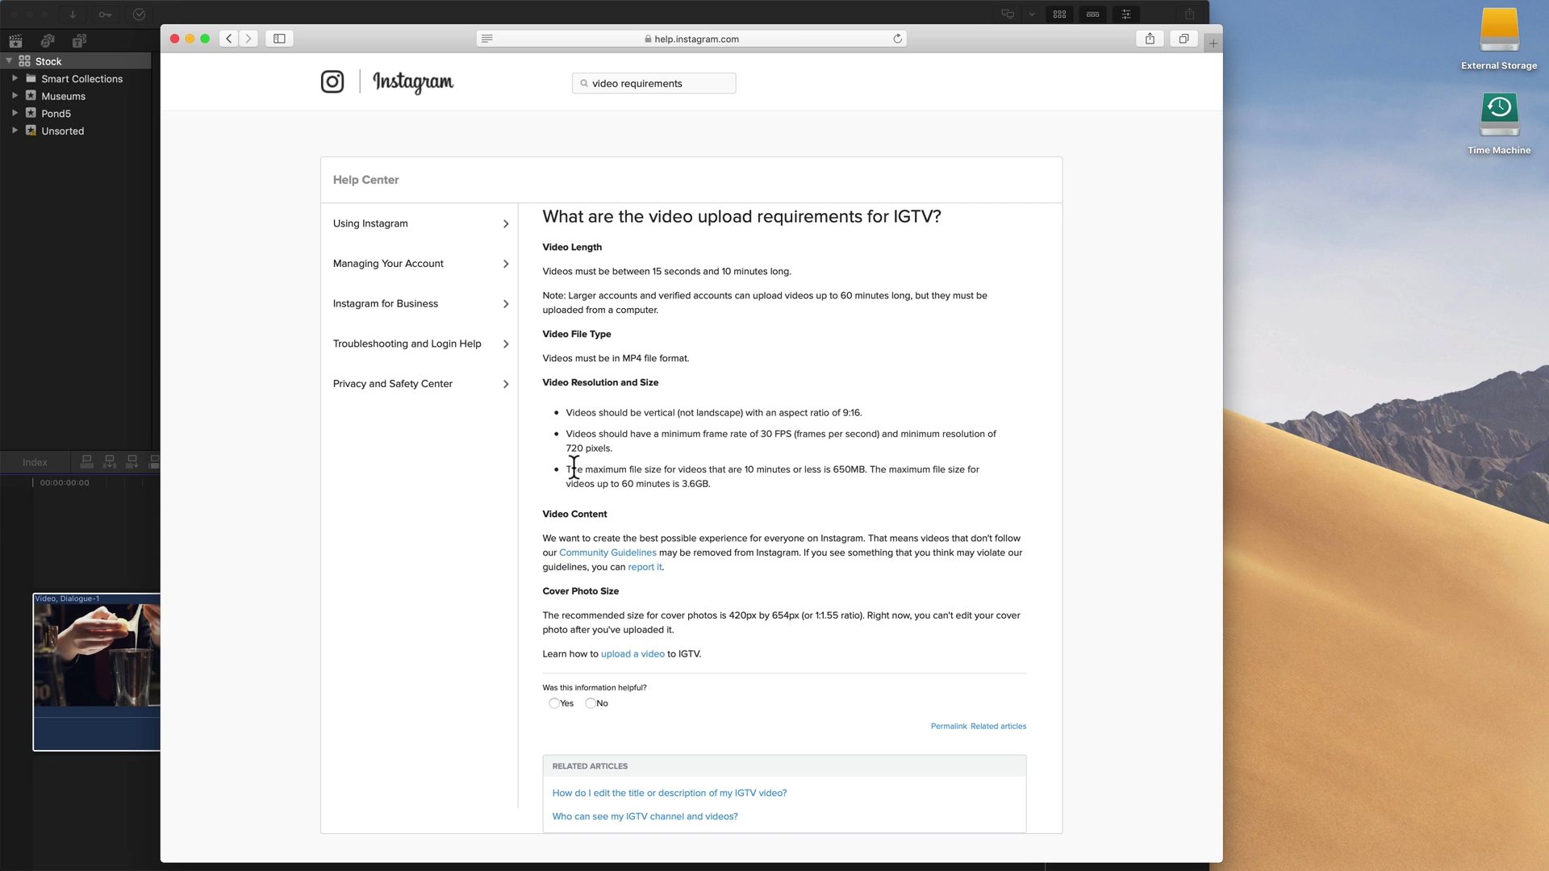
pyautogui.moveTo(566, 448); pyautogui.dragTo(612, 449)
pyautogui.moveTo(833, 468); pyautogui.dragTo(865, 469)
pyautogui.click(777, 482)
# In Final Cut Pro, hide the Browser and Inspector, playhead to the end, and open Share
pyautogui.click(100, 259)
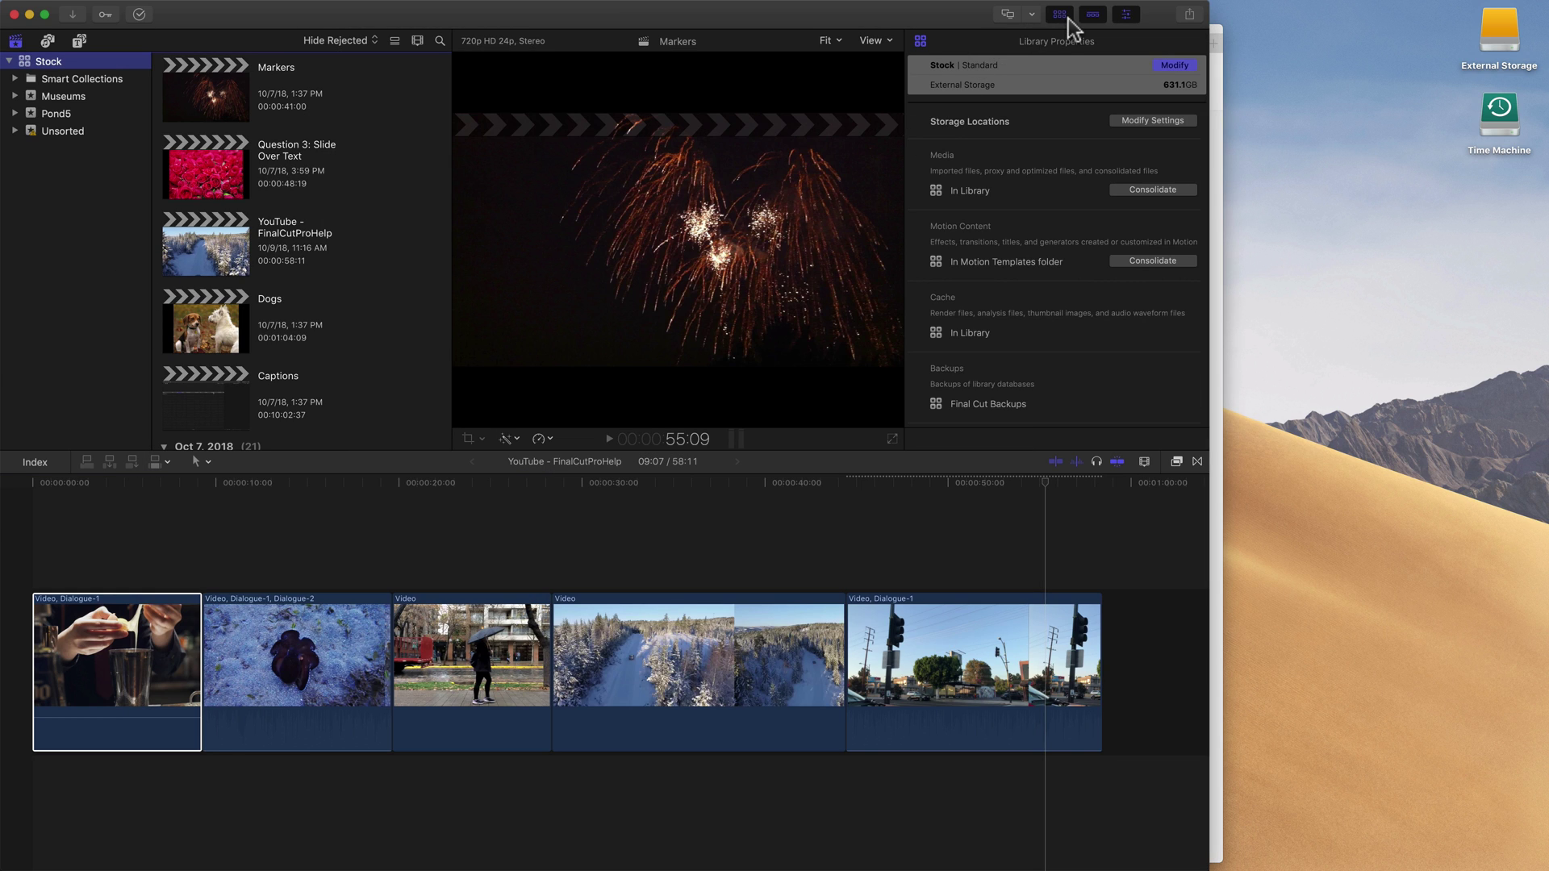
pyautogui.click(1063, 14)
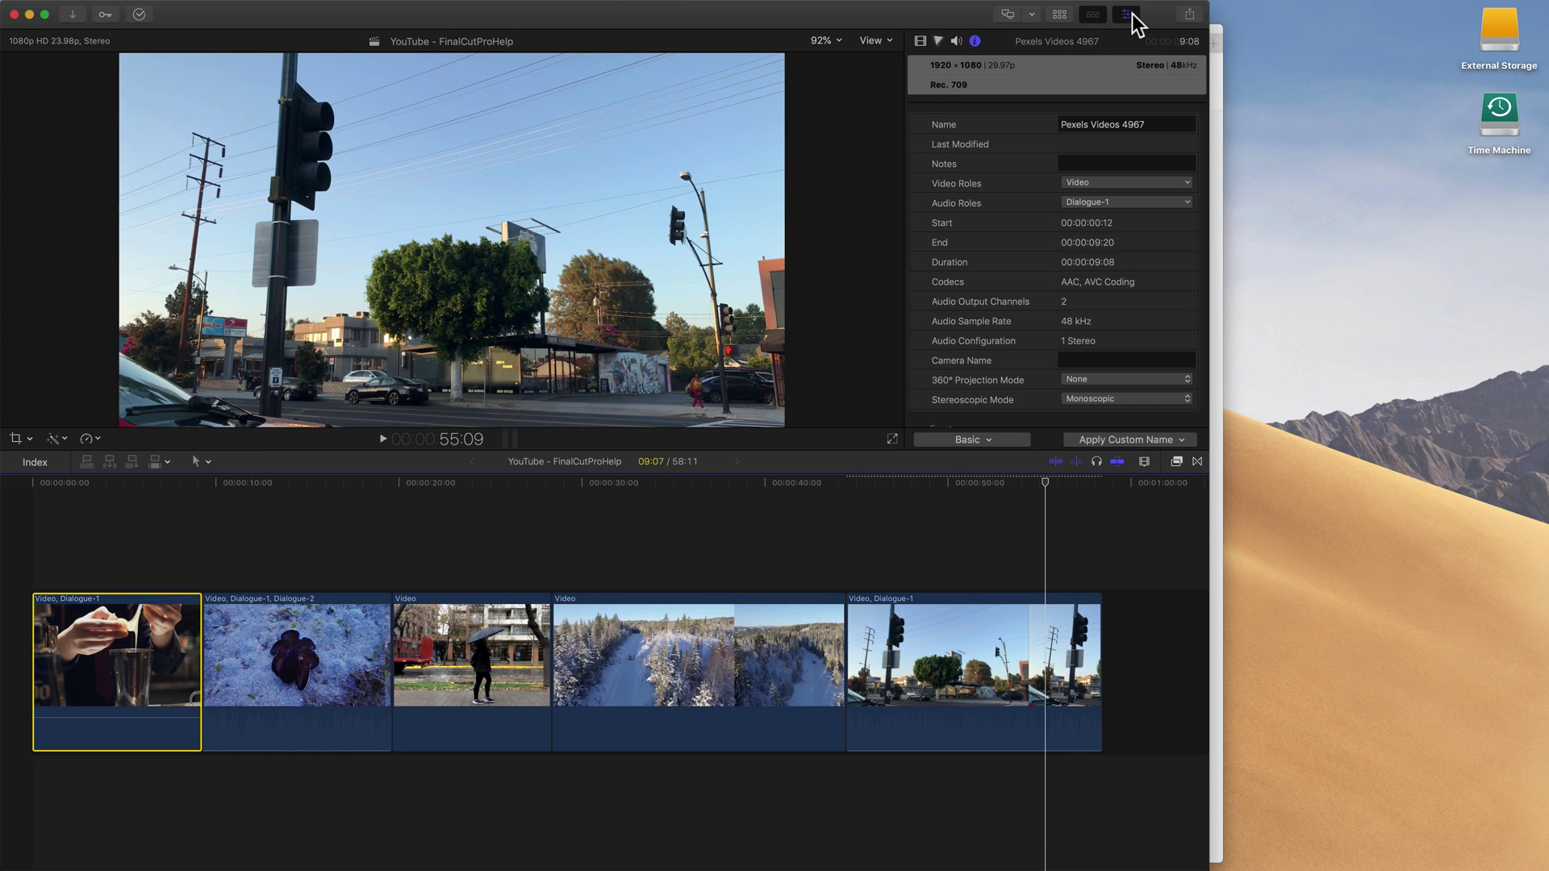
pyautogui.click(1130, 14)
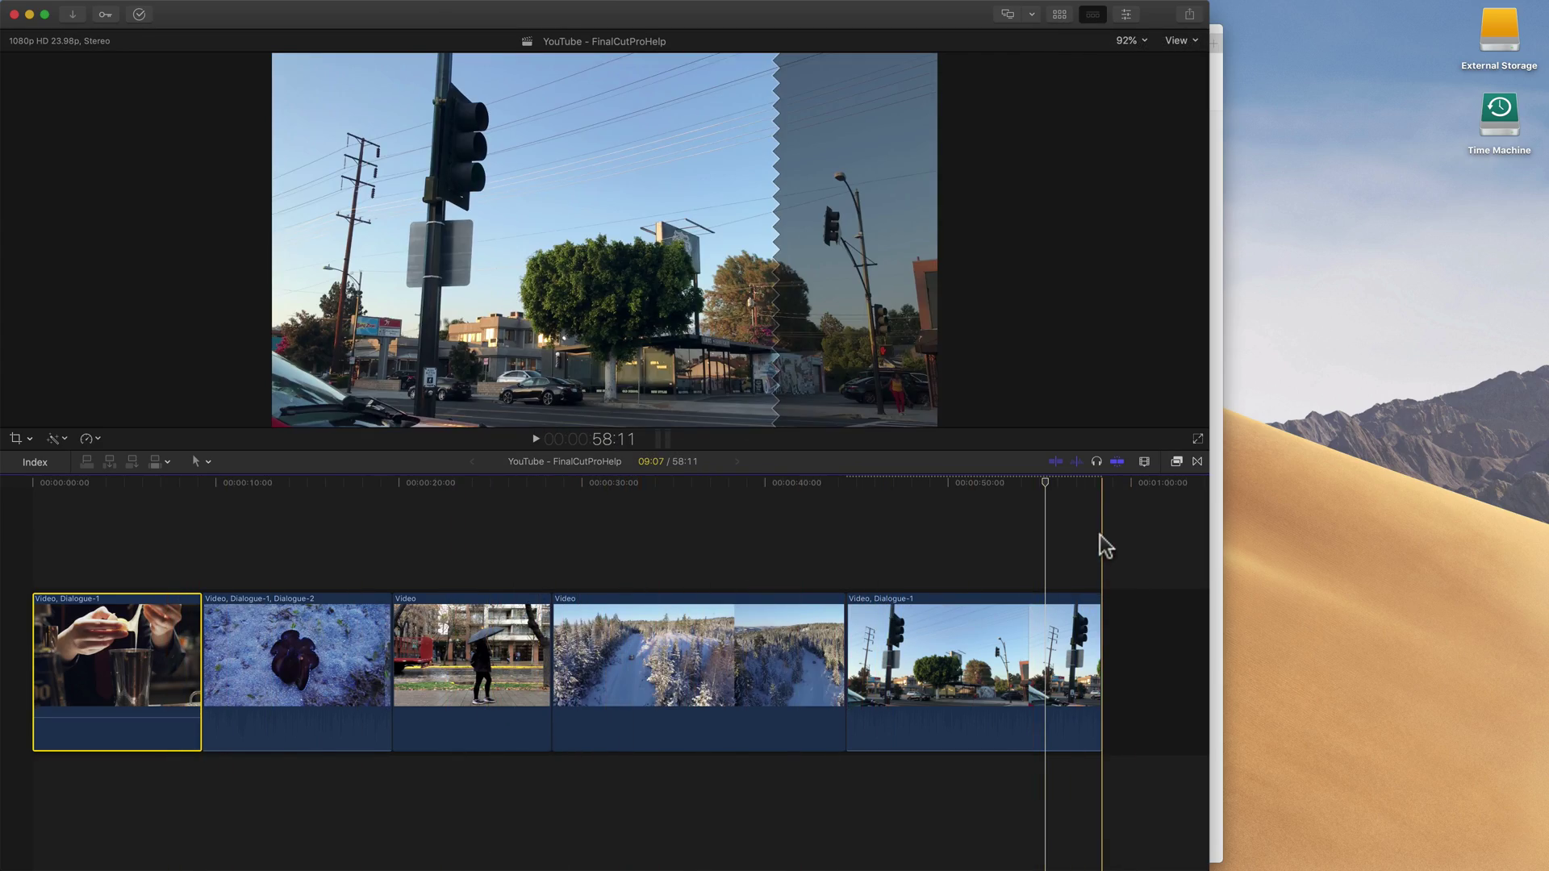
pyautogui.click(1099, 482)
pyautogui.click(1189, 15)
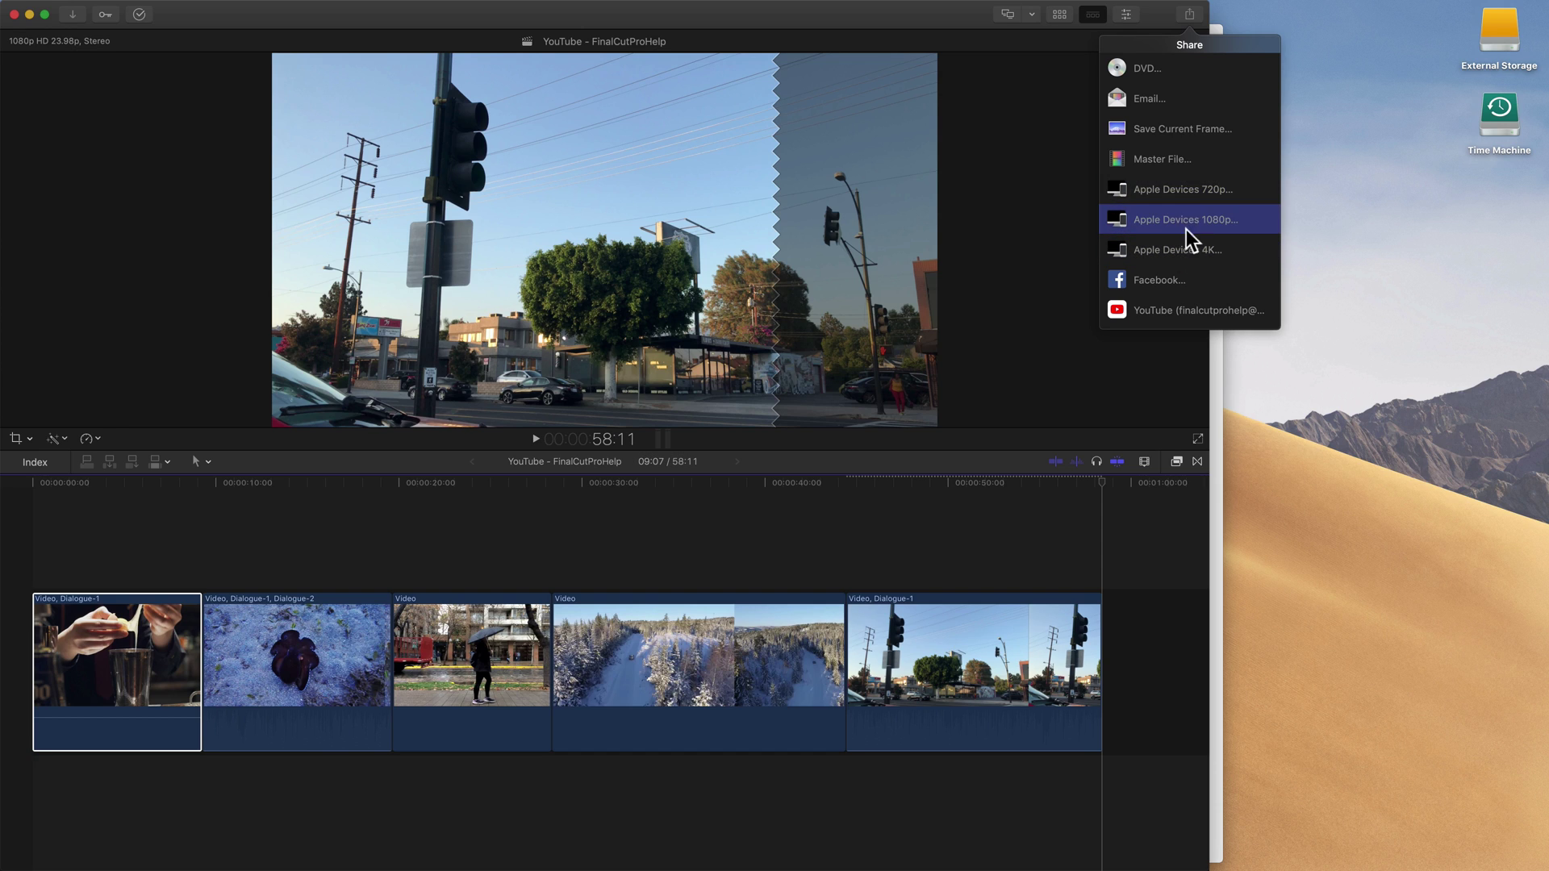
# Start a Master File export and strip the 'YouTube - ' prefix from its title
pyautogui.click(1129, 161)
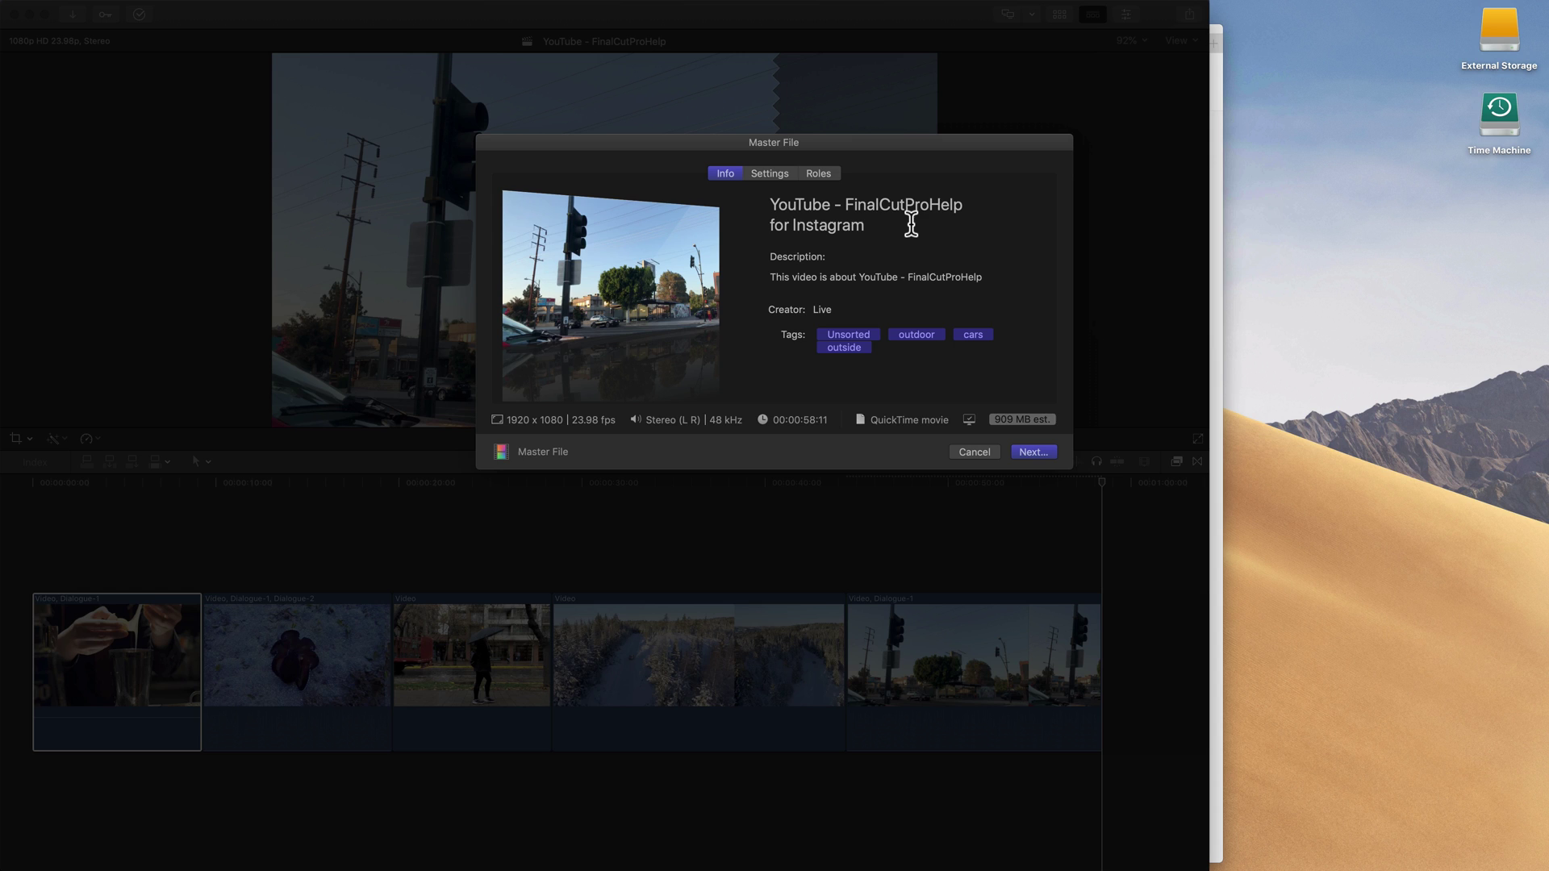
pyautogui.click(841, 203)
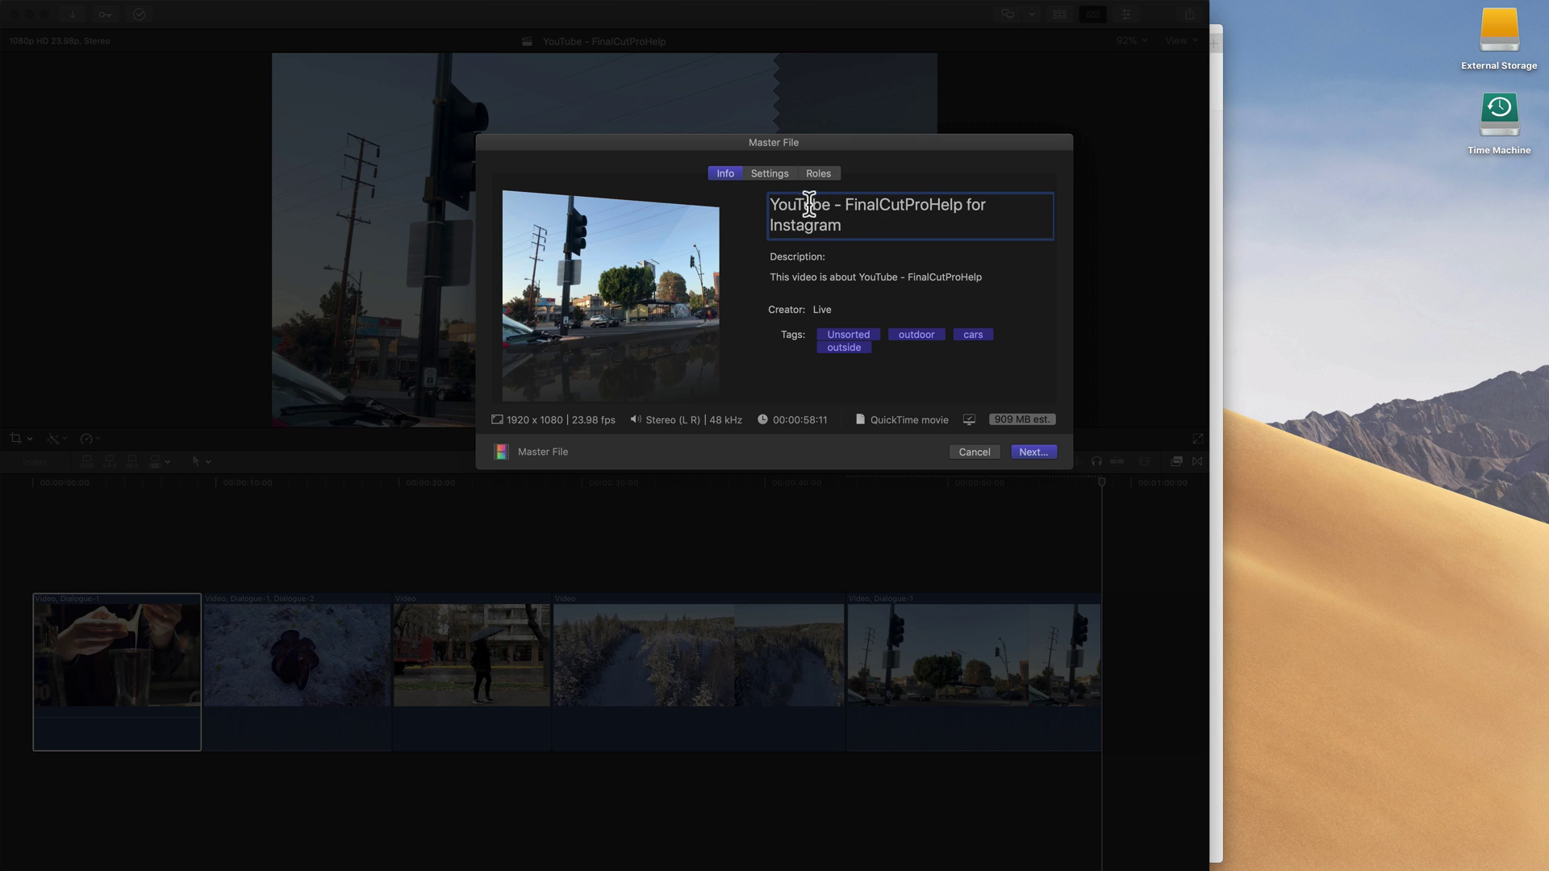
pyautogui.moveTo(843, 204); pyautogui.dragTo(773, 203)
pyautogui.press('BackSpace')
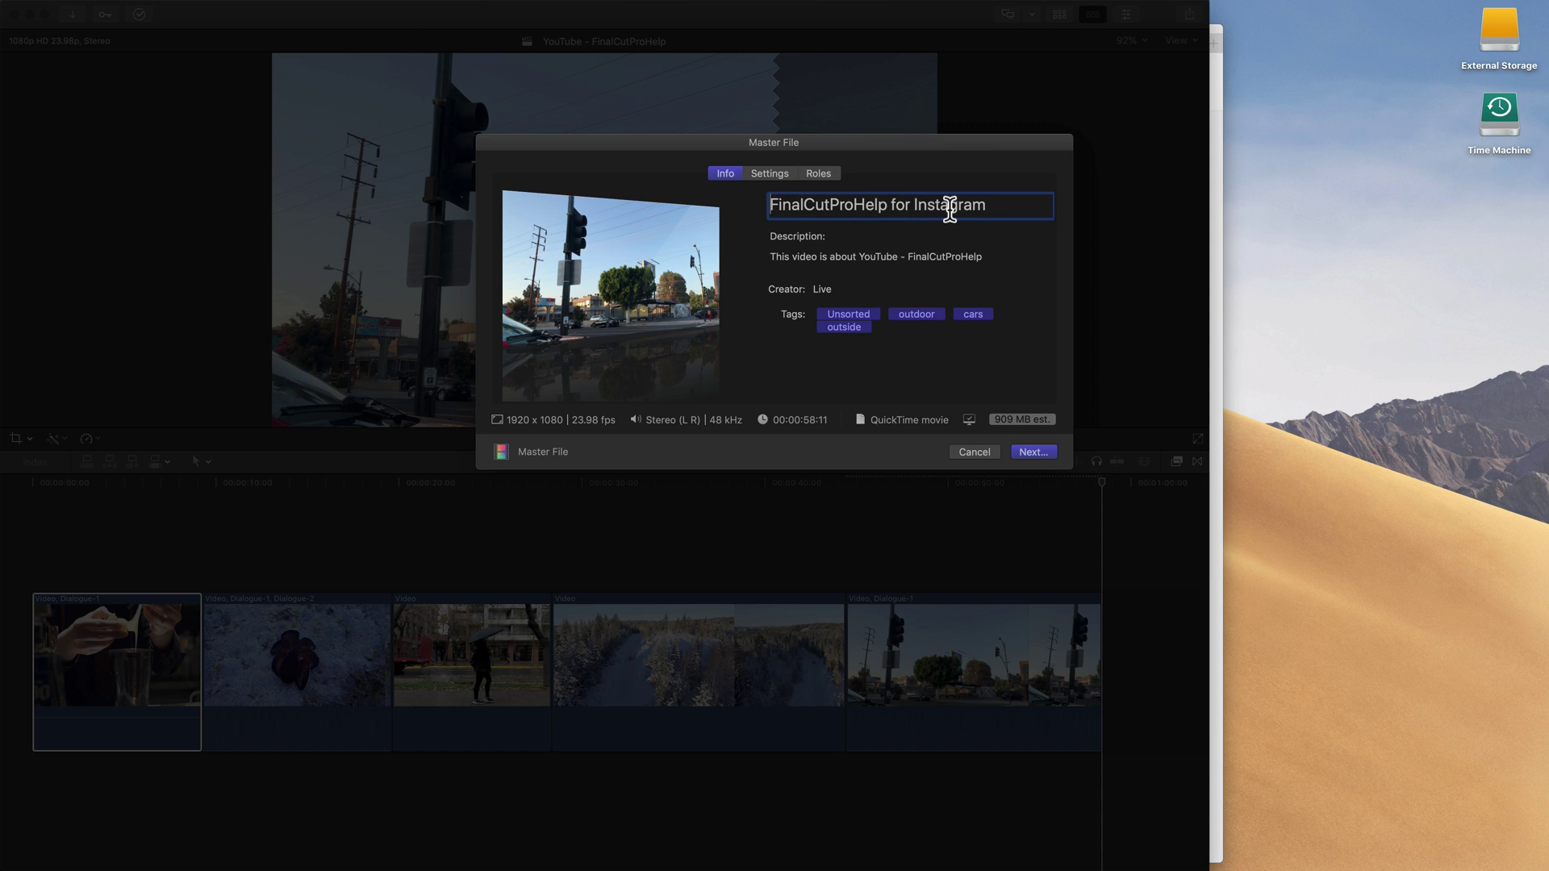
# Remove 'YouTube - ' from the description and append 'for Instagram' to it
pyautogui.click(908, 256)
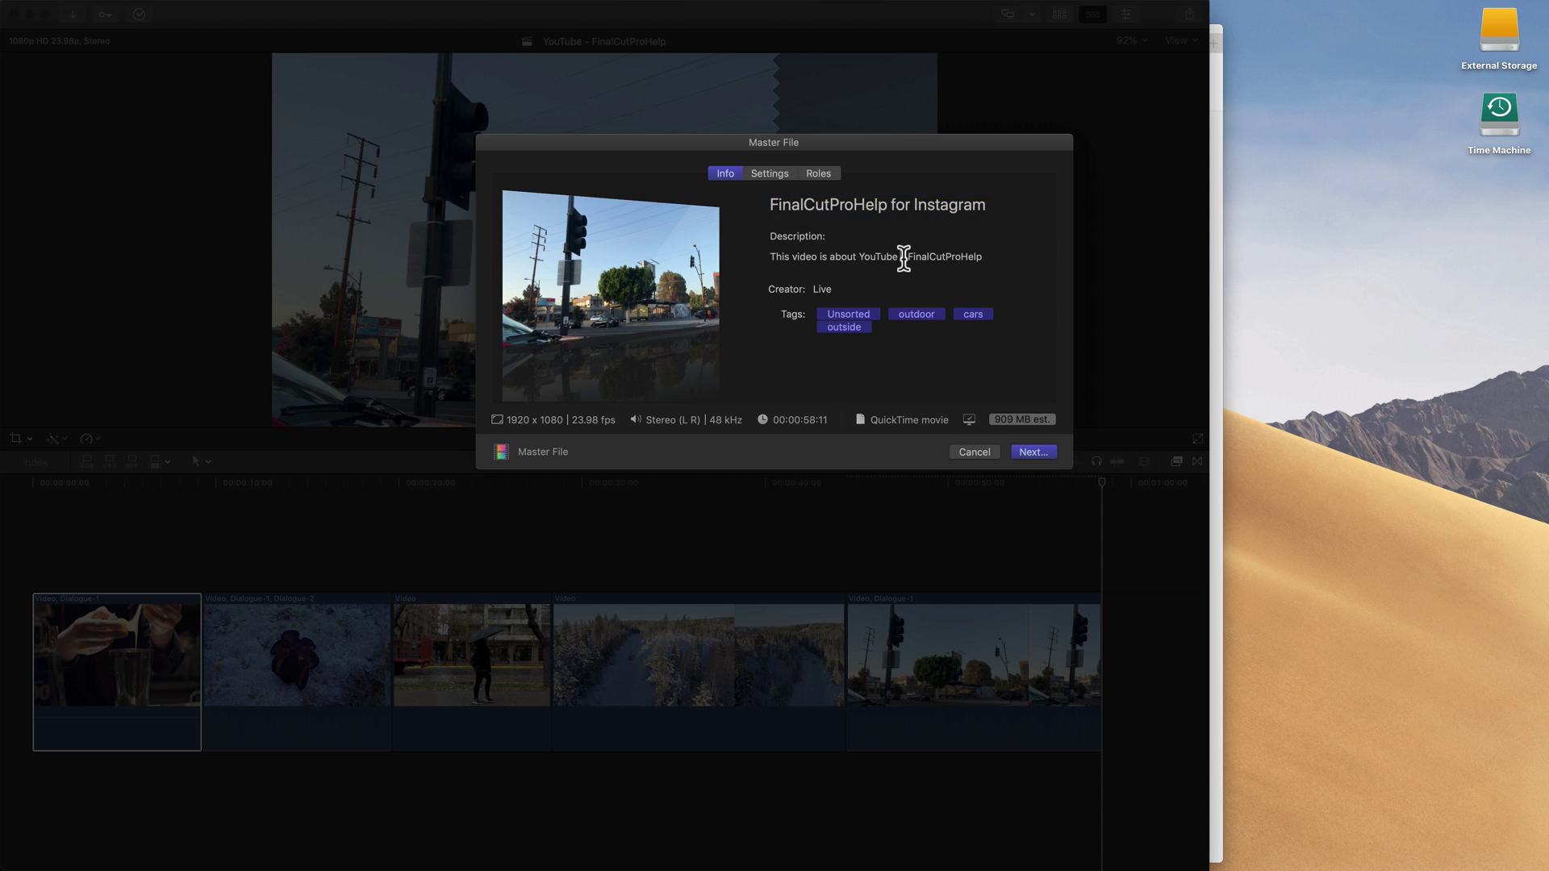
pyautogui.moveTo(907, 257); pyautogui.dragTo(857, 260)
pyautogui.press('BackSpace')
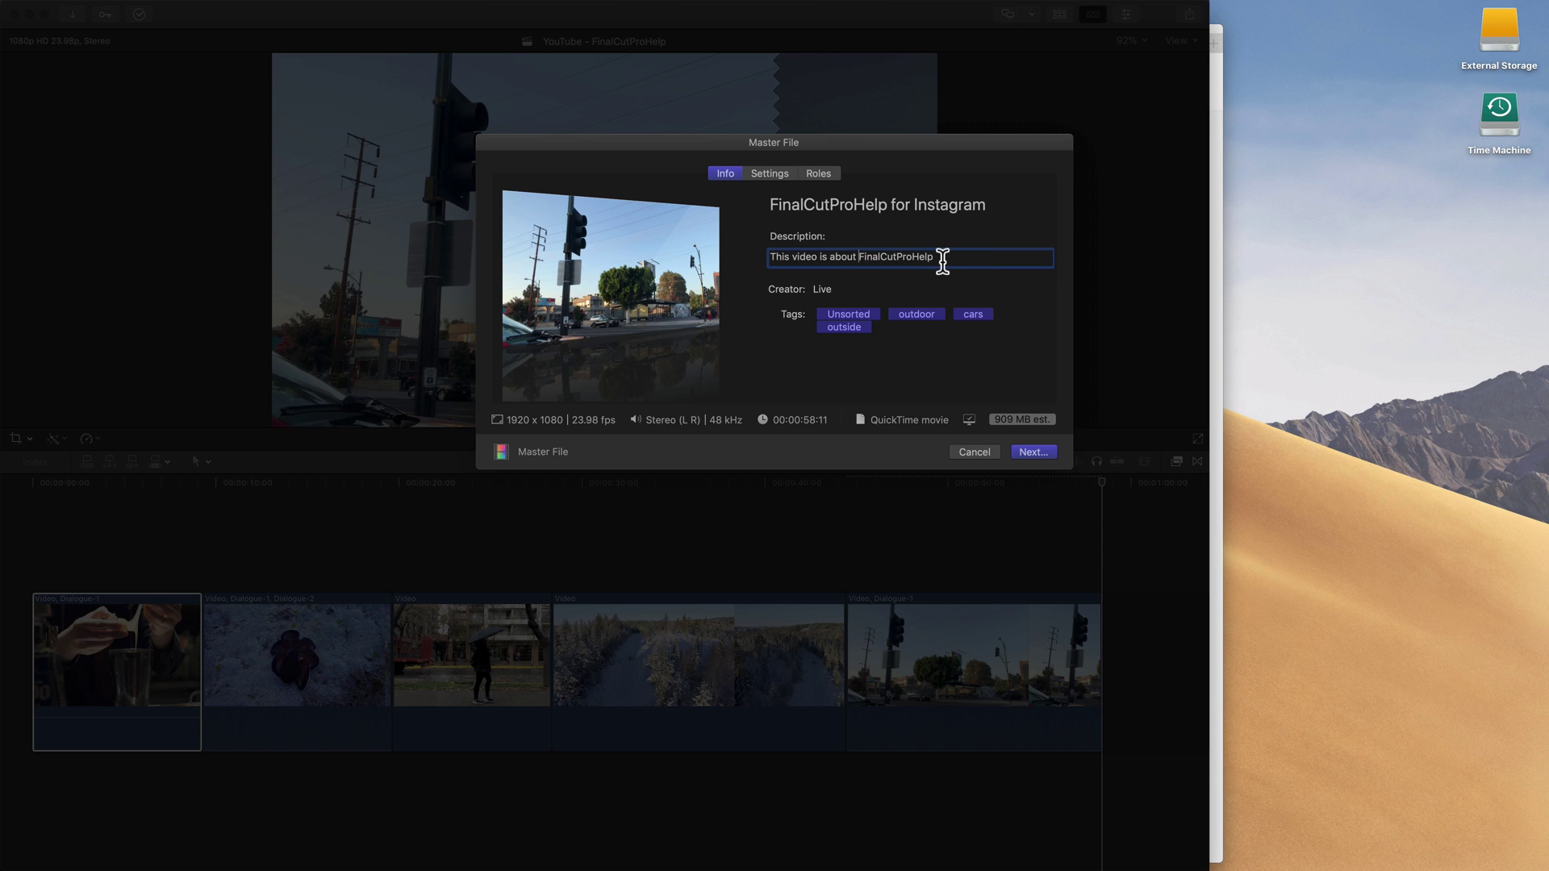
pyautogui.click(956, 256)
pyautogui.write('for Instagram')
# Switch the export's video codec from Apple ProRes 422 to H.264, cutting the estimate to 141 MB
pyautogui.click(772, 175)
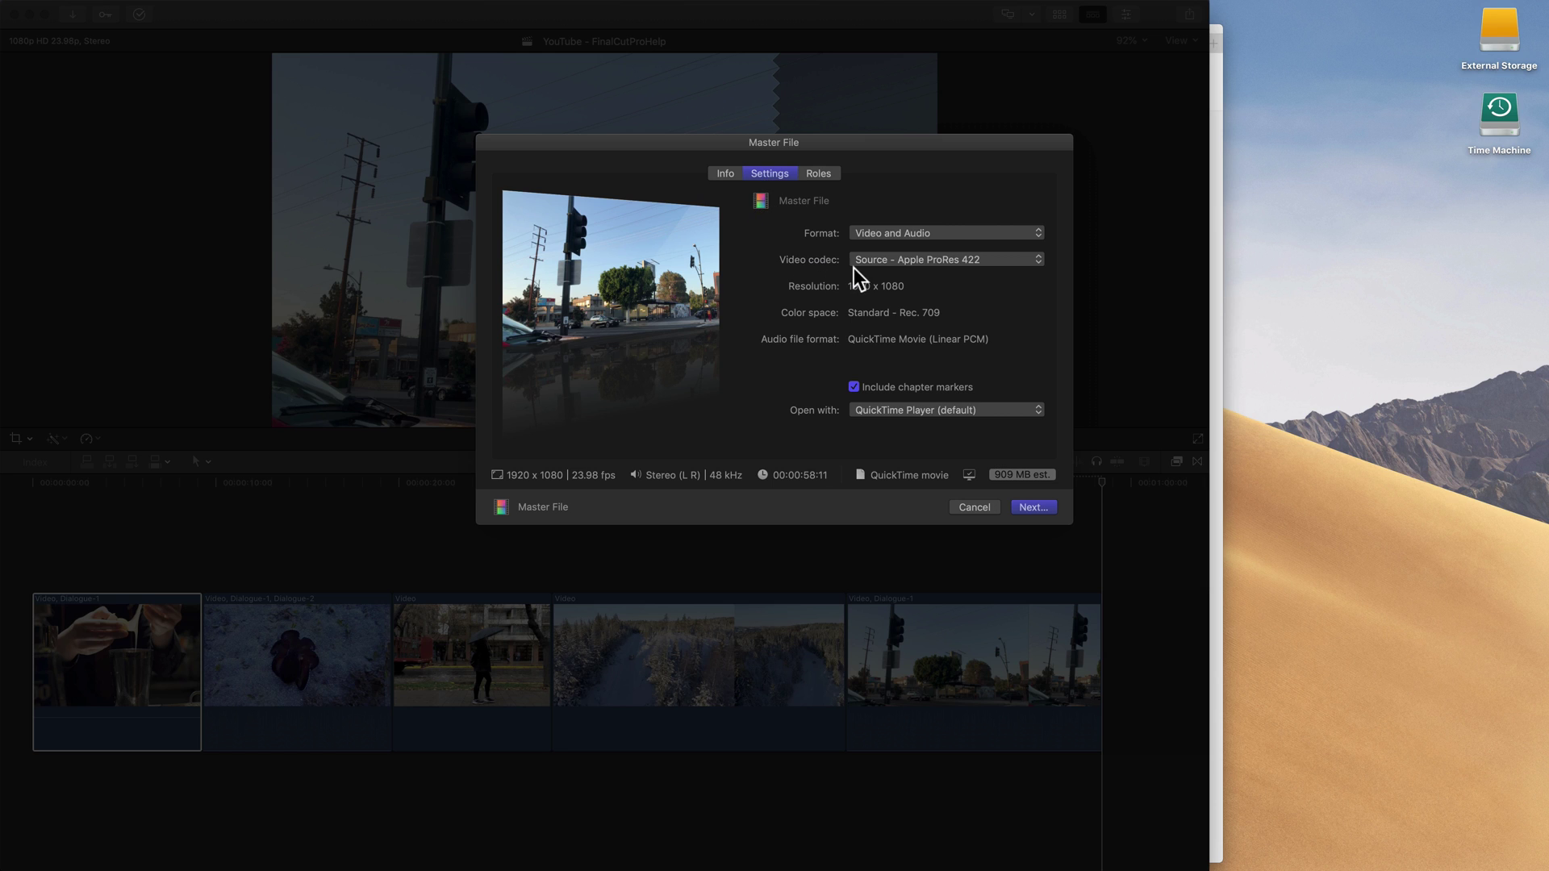
pyautogui.click(932, 259)
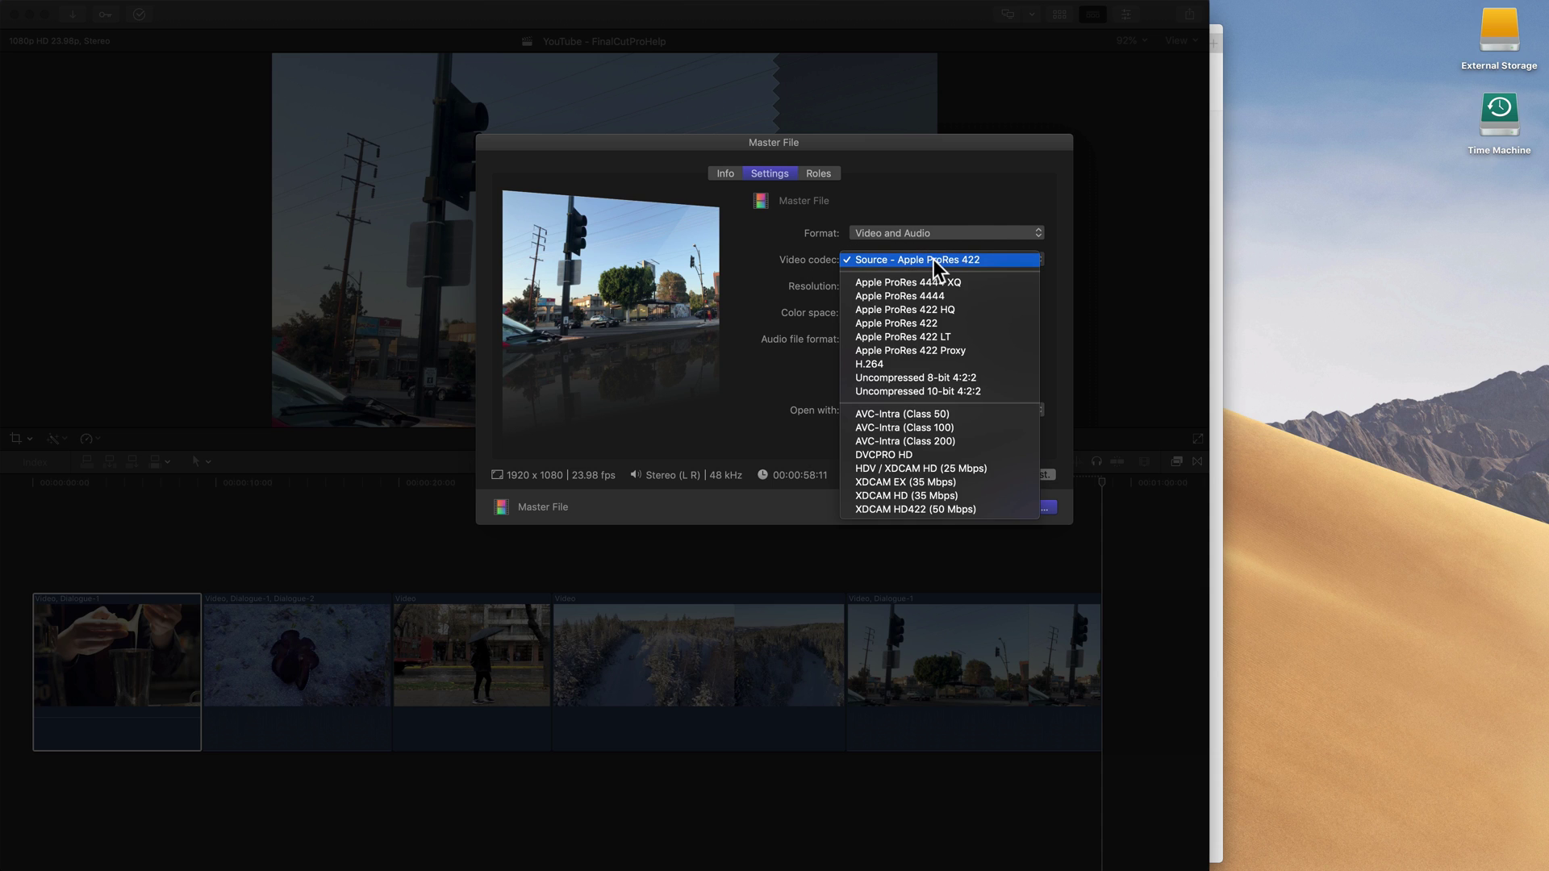
pyautogui.click(879, 364)
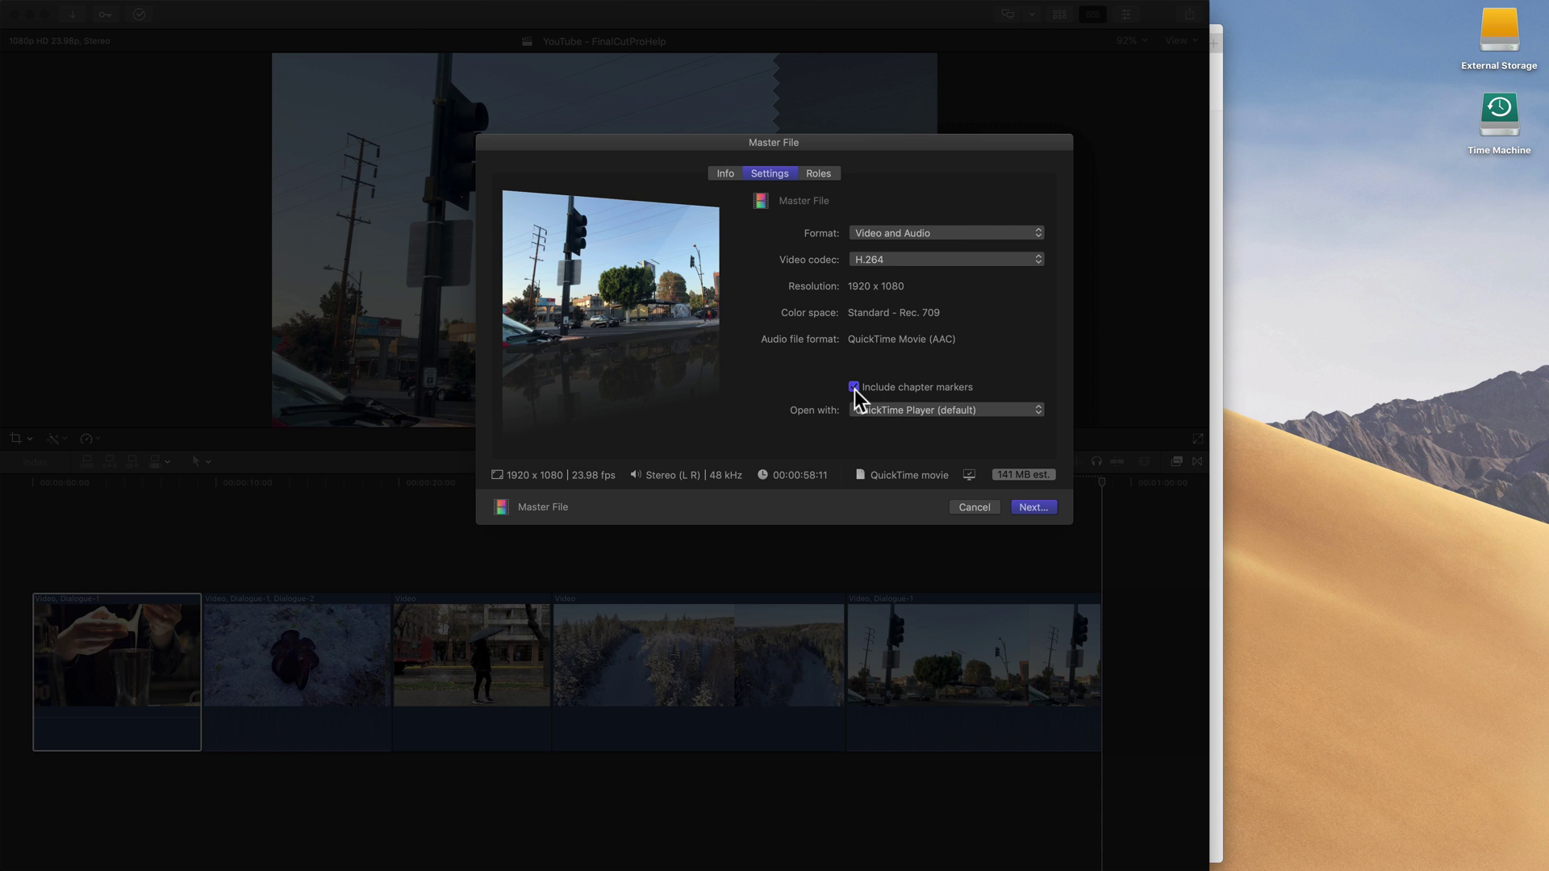
# Set the export's Open with option to Do Nothing, keeping H.264 as the video codec
pyautogui.click(889, 409)
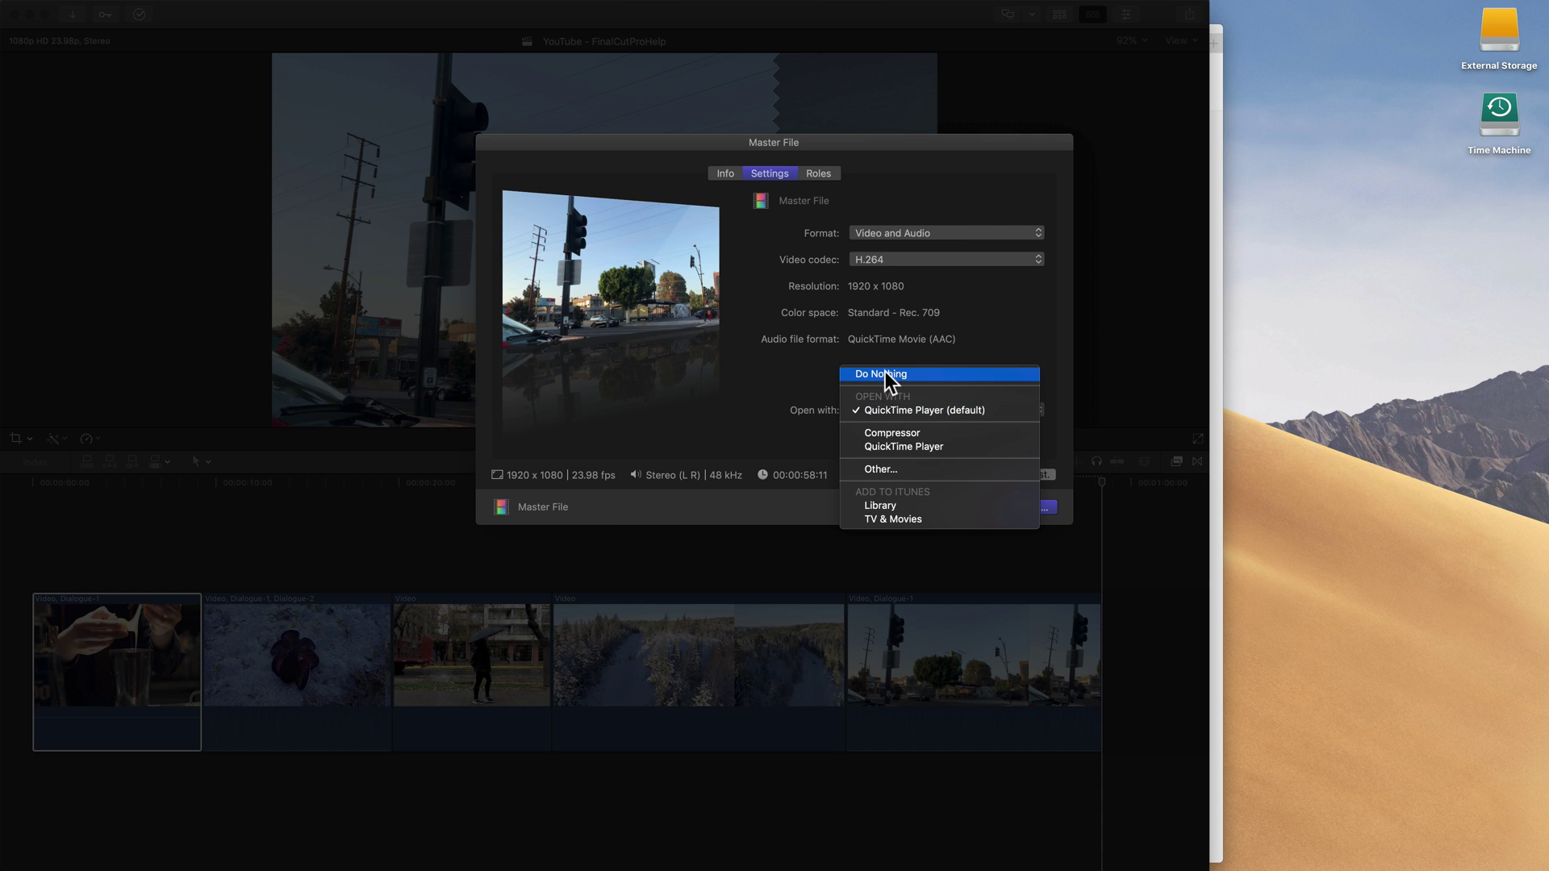
pyautogui.click(886, 371)
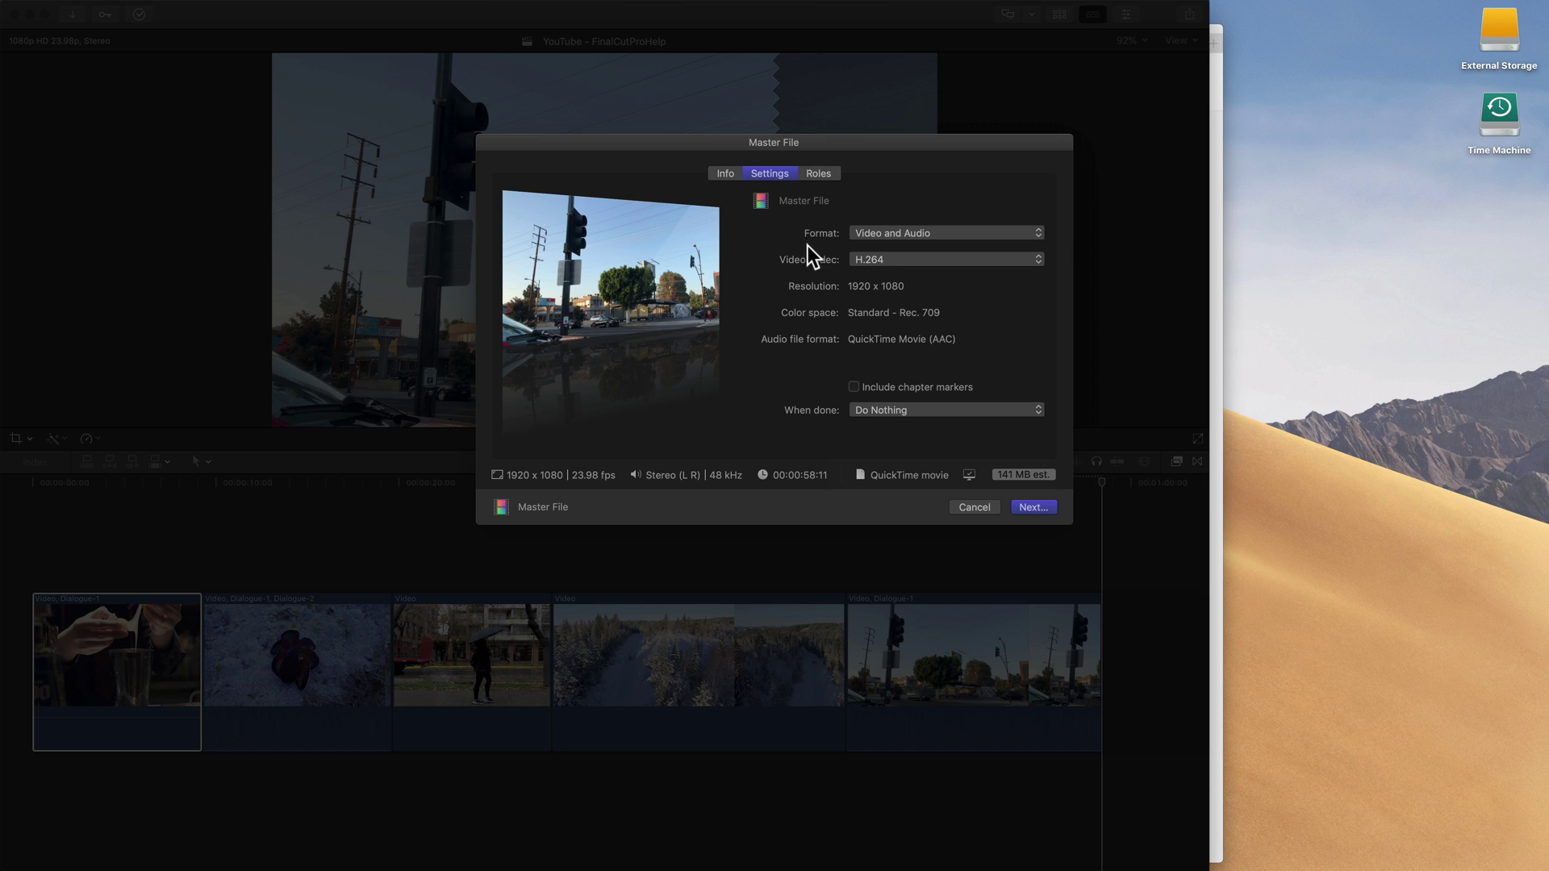
pyautogui.click(873, 261)
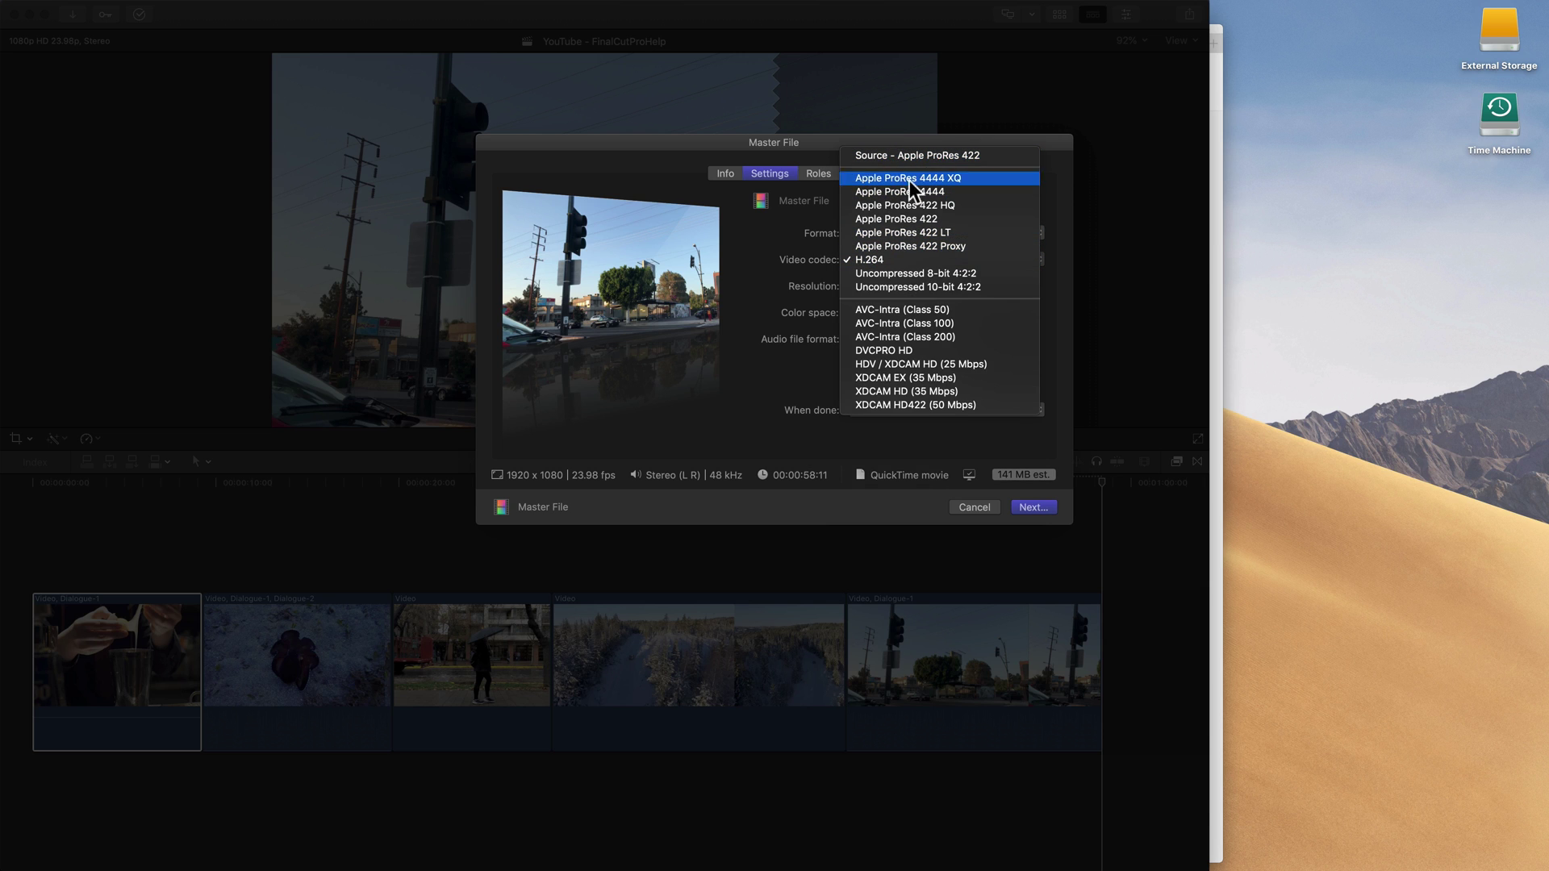
pyautogui.click(874, 260)
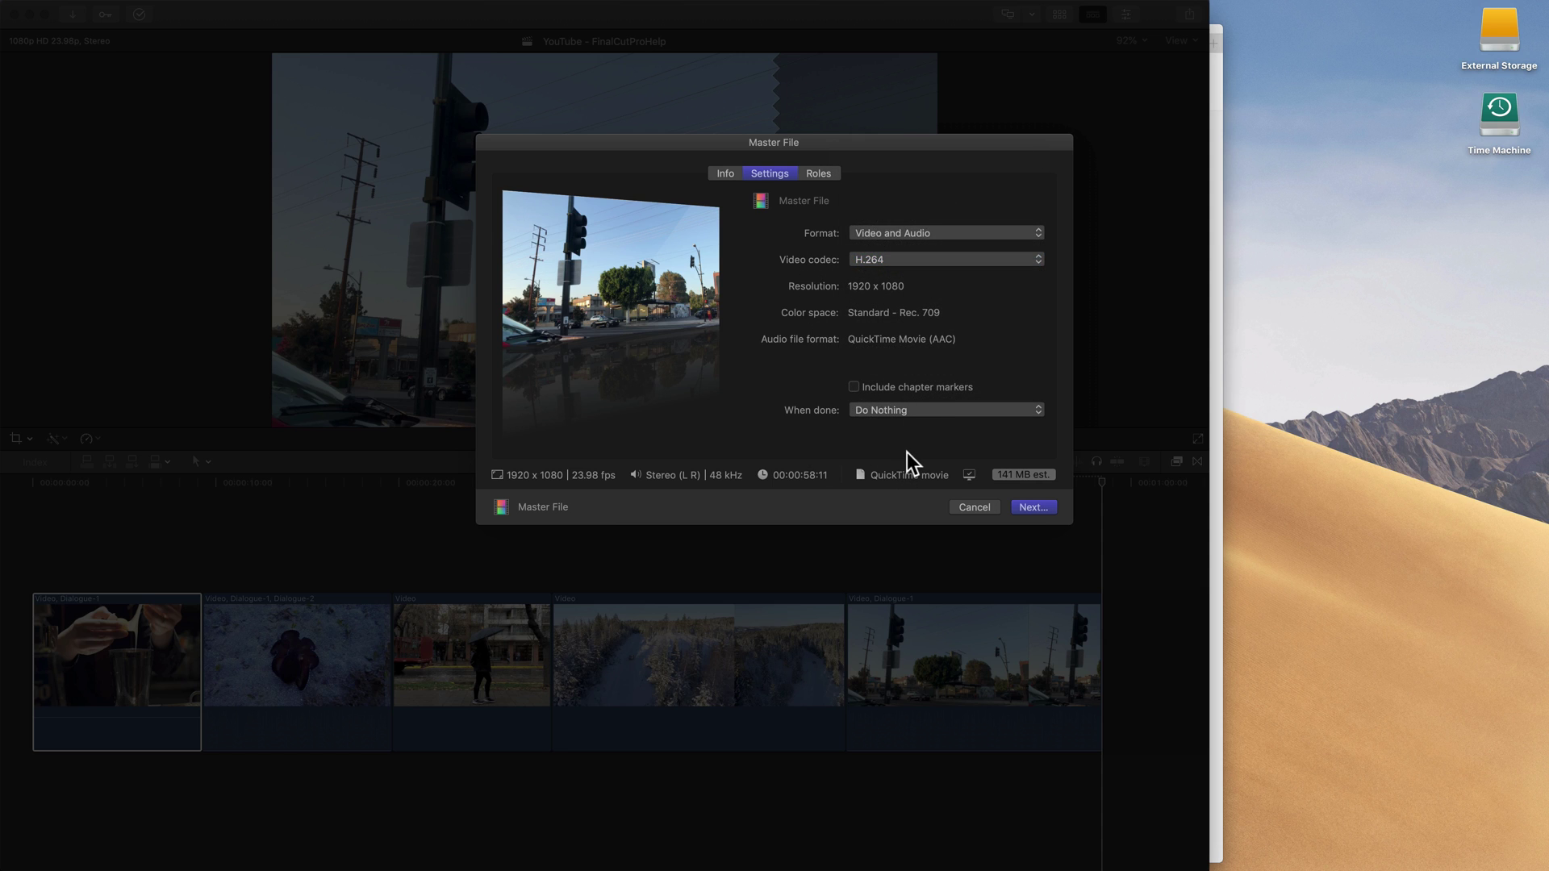
# Save the export to the Desktop as 'FinalCutProHelp for Instagram' and close Background Tasks when done
pyautogui.click(1033, 507)
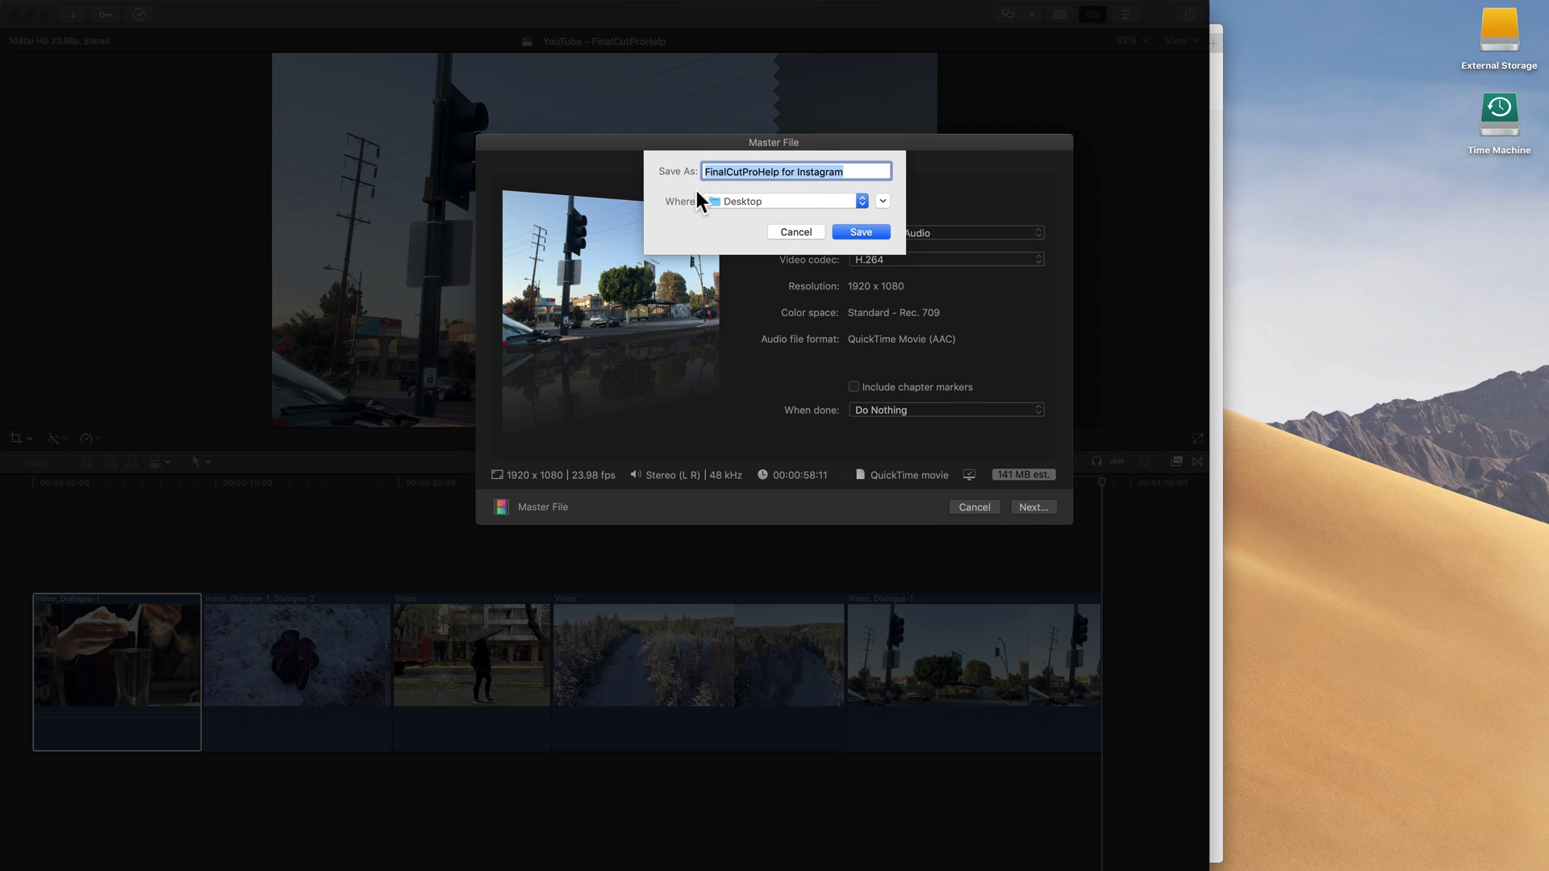
pyautogui.click(860, 231)
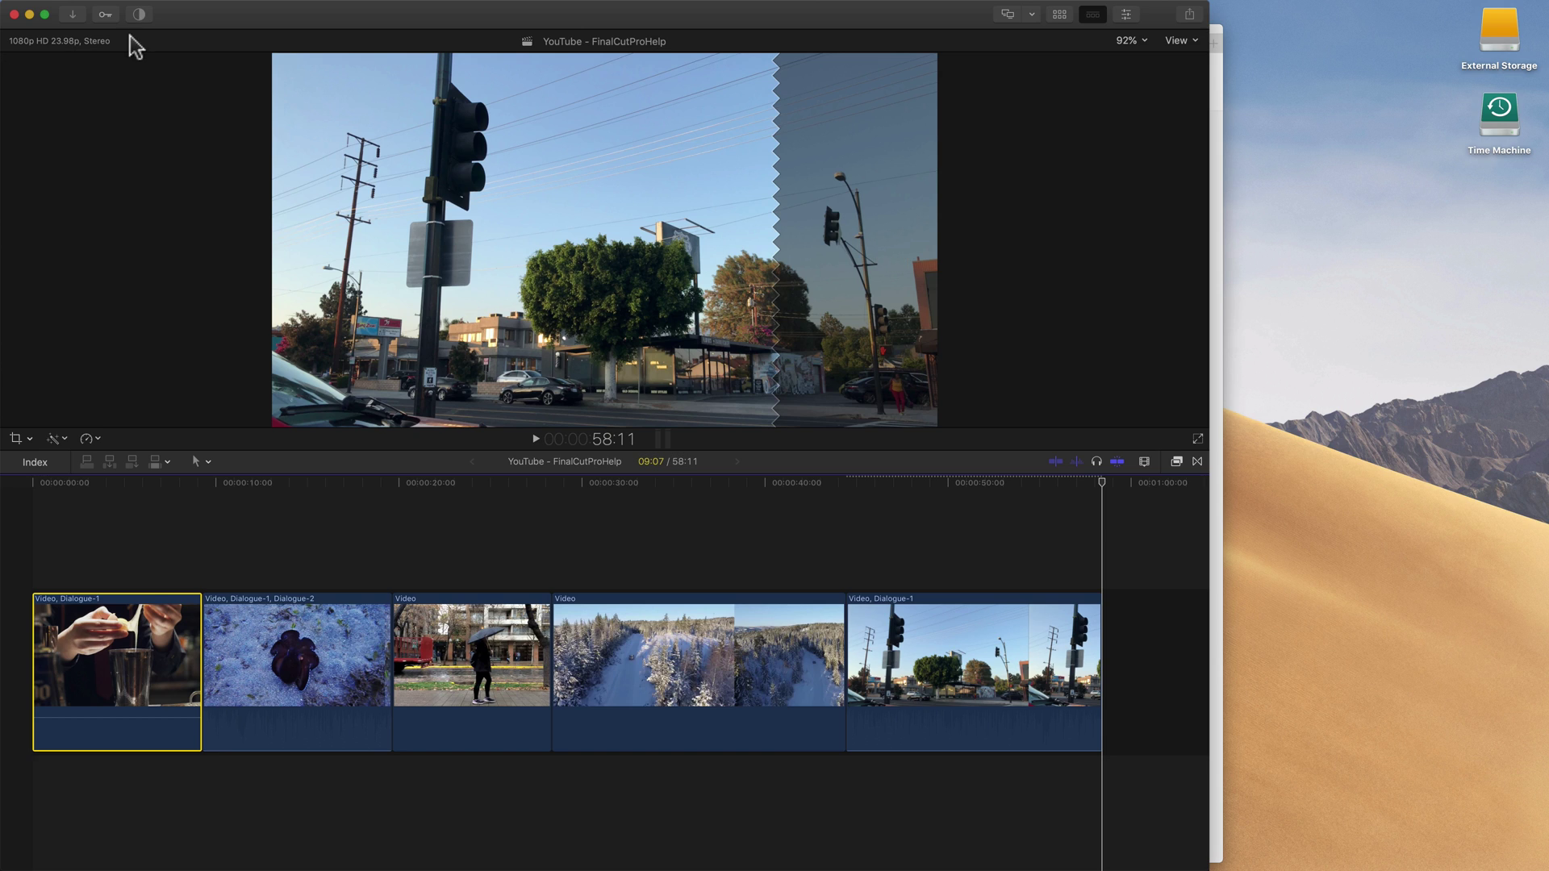
pyautogui.click(139, 14)
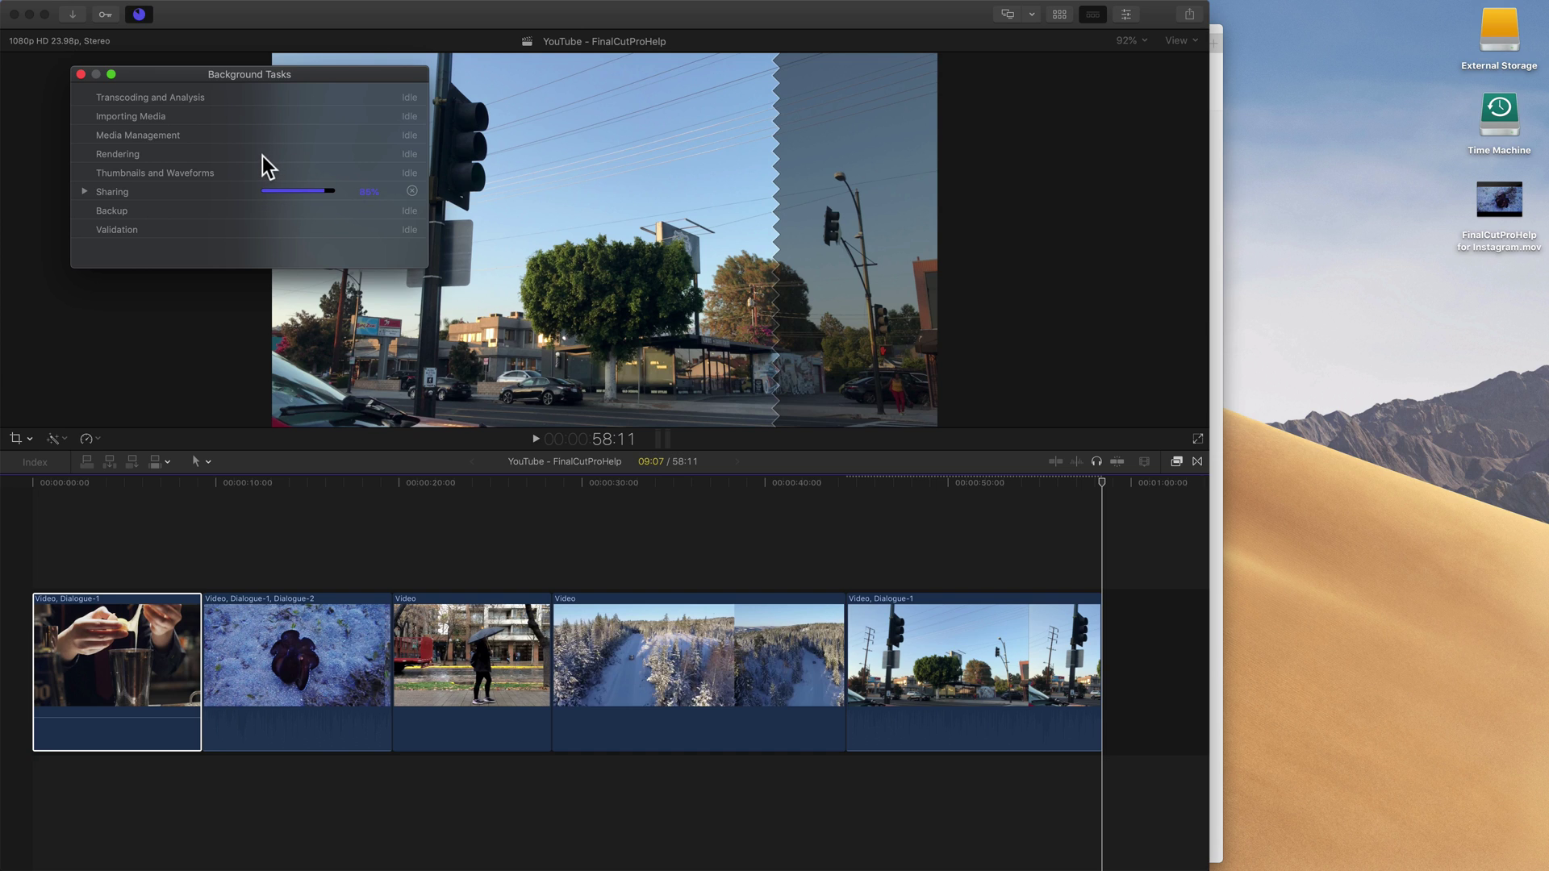
pyautogui.click(81, 74)
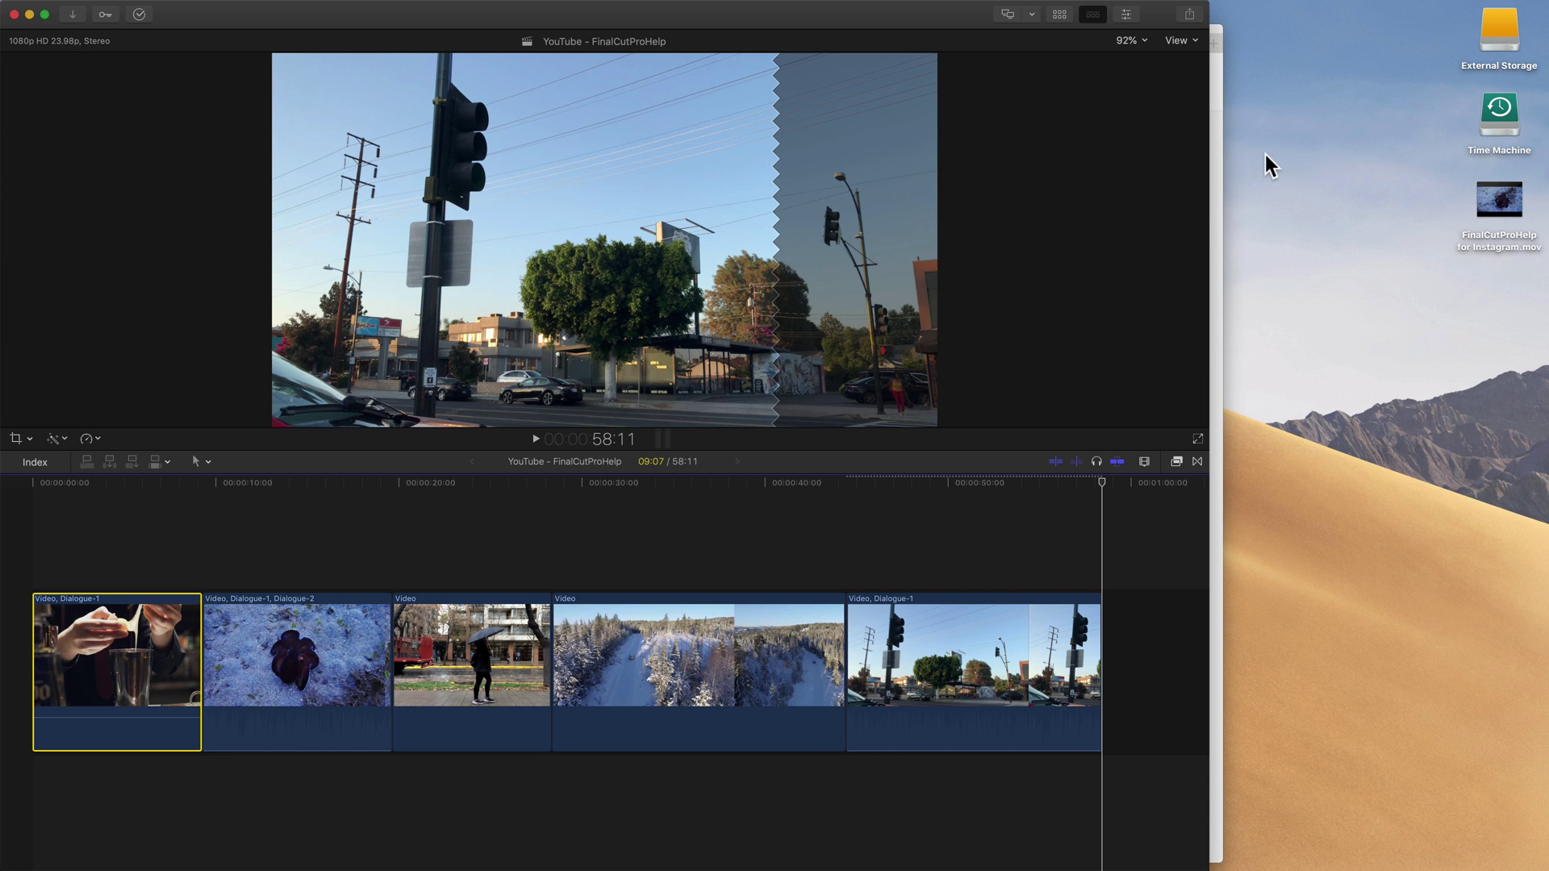
# Hide Final Cut Pro and Safari with Cmd+H and center the mirrored iPhone Movie Recording window
pyautogui.click(1035, 202)
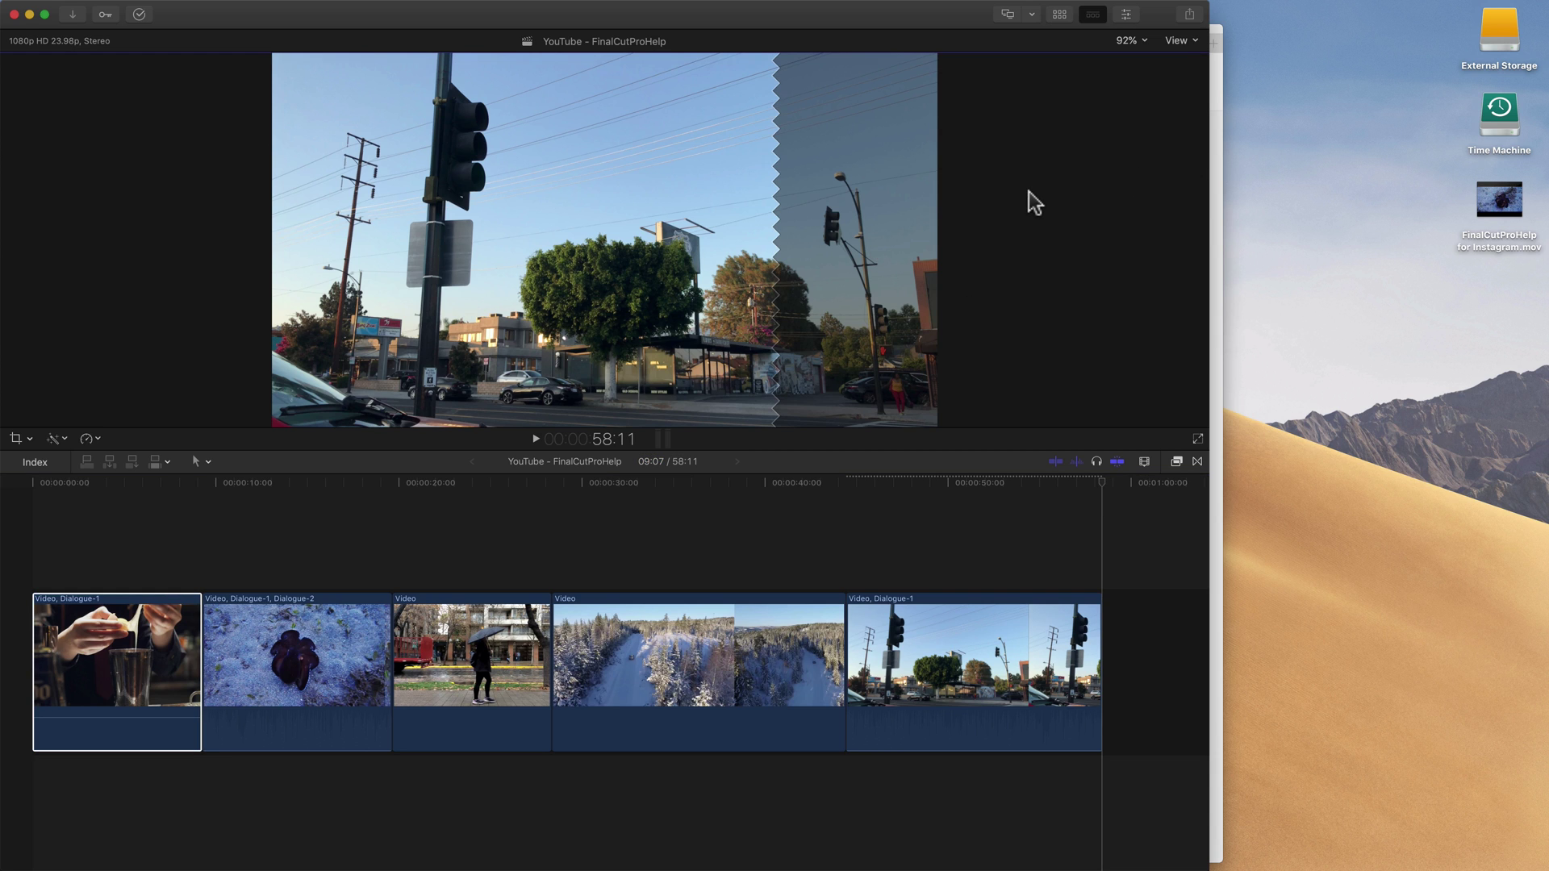
pyautogui.press('super+h')
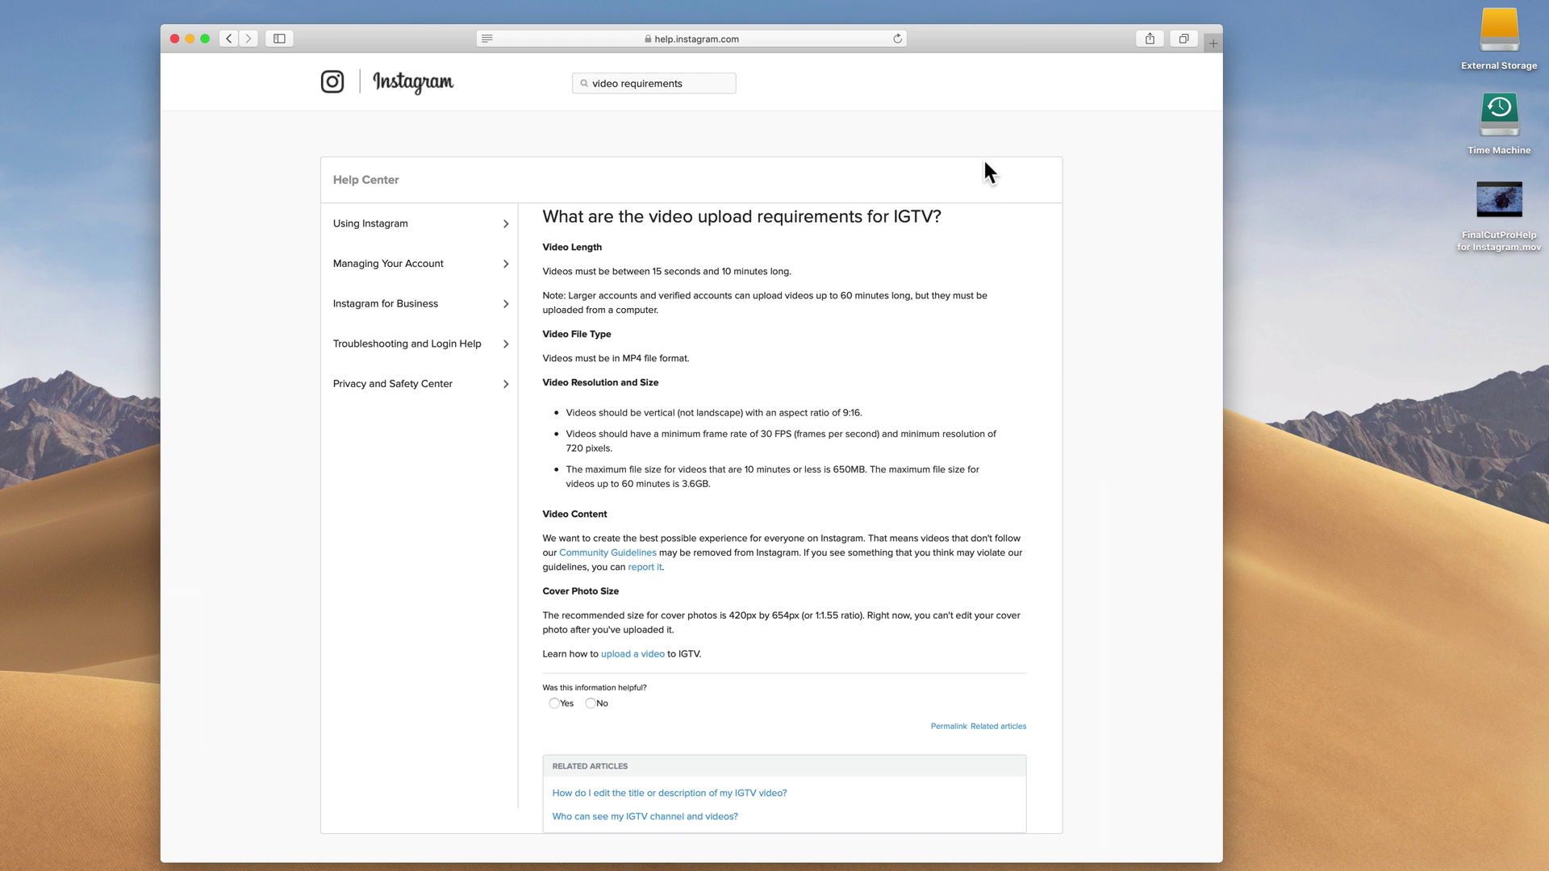
pyautogui.press('super+h')
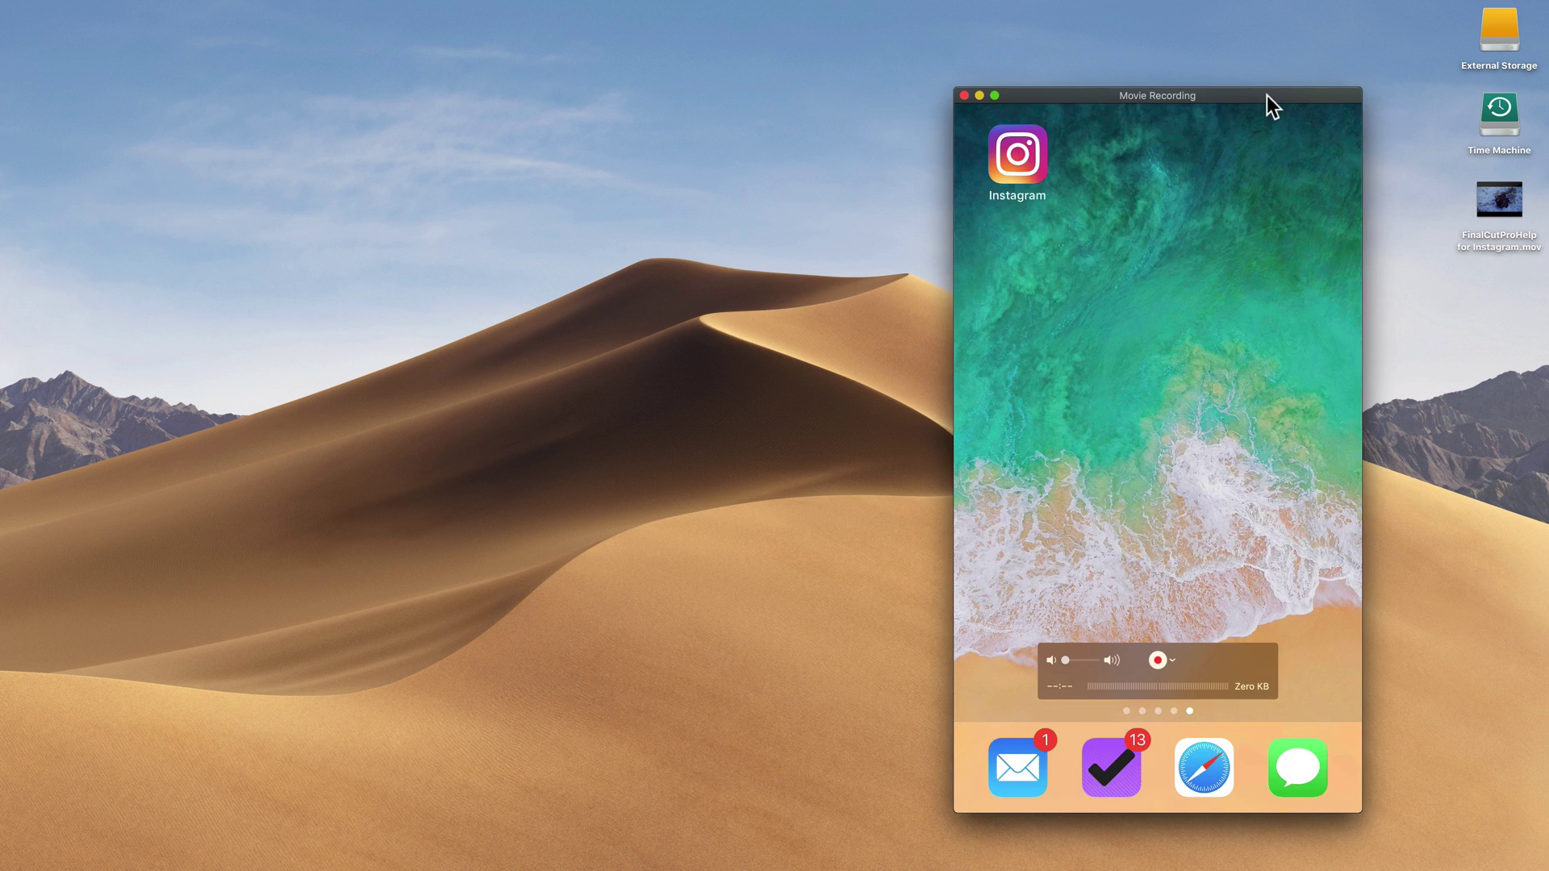
pyautogui.moveTo(1272, 97); pyautogui.dragTo(889, 61)
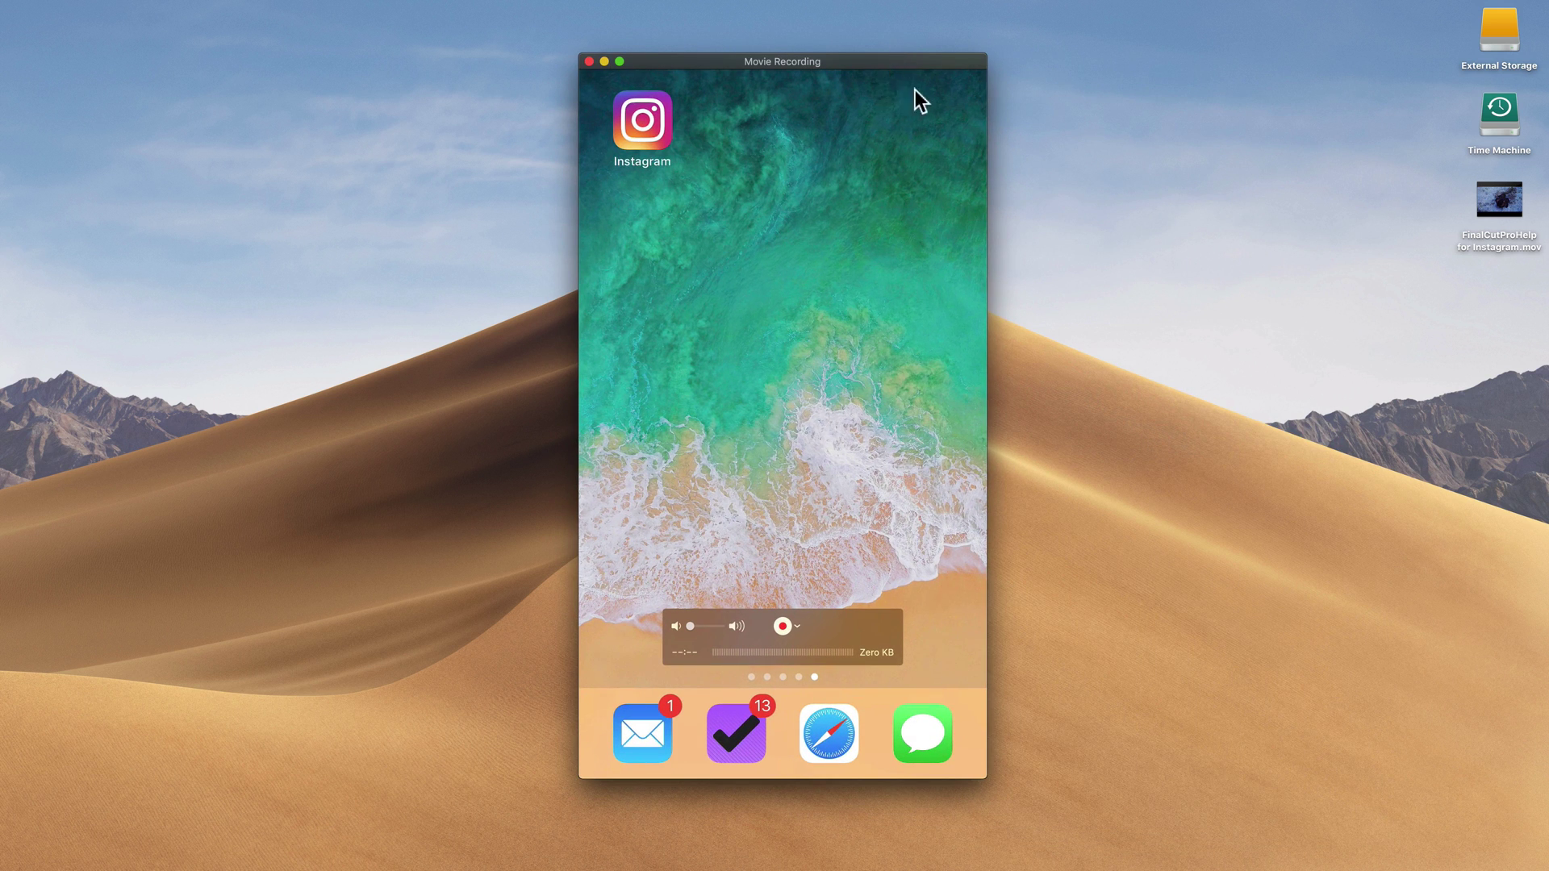
# Drag the Movie Recording window showing the iPhone home screen further left
pyautogui.moveTo(905, 64); pyautogui.dragTo(761, 65)
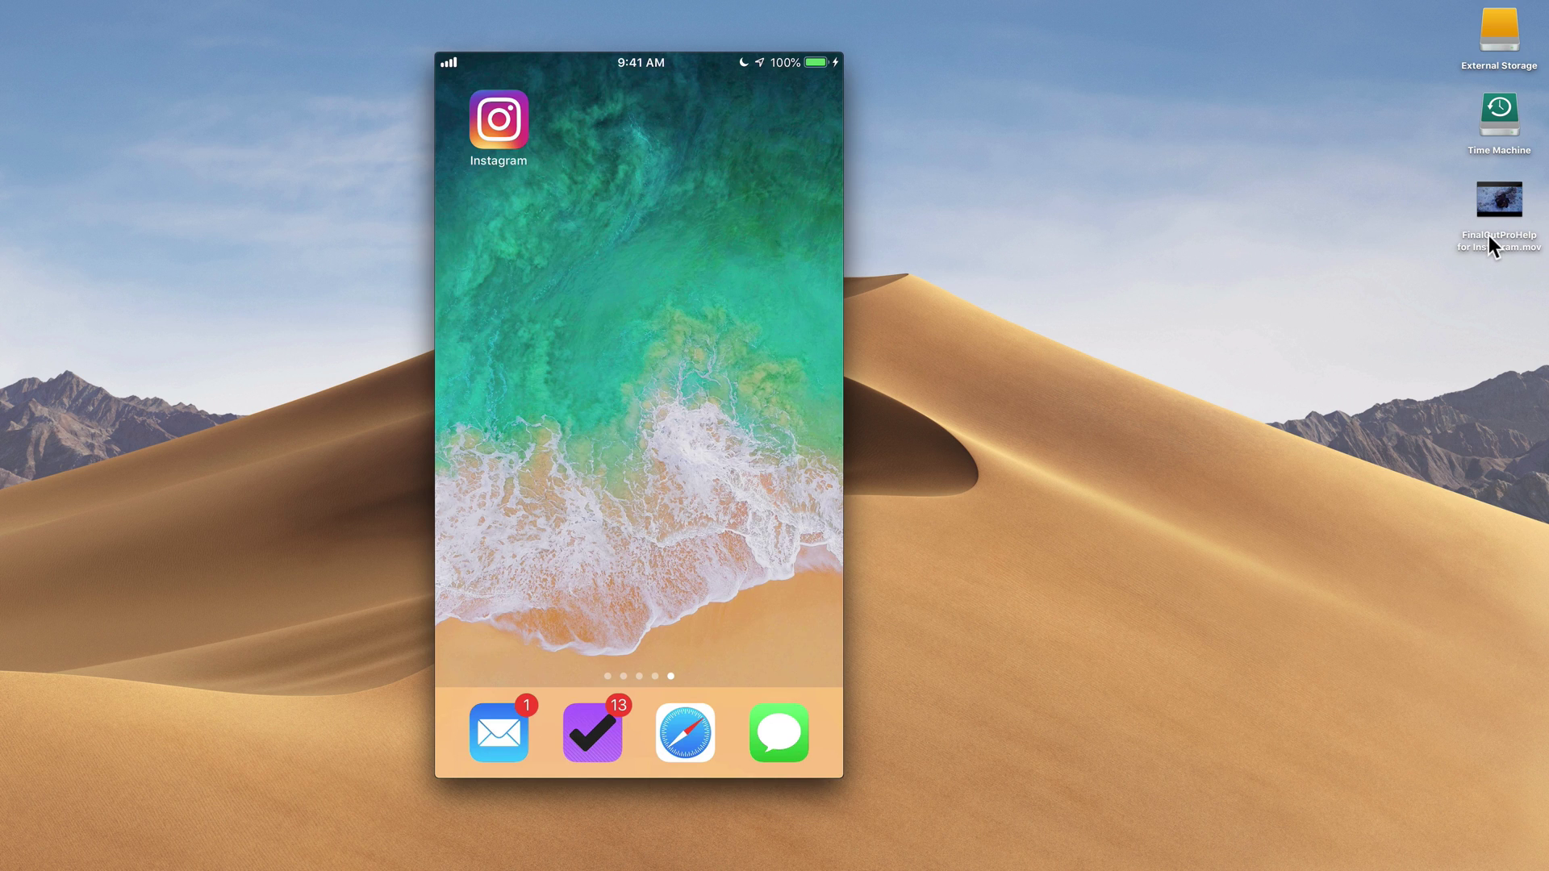
# AirDrop 'FinalCutProHelp for Instagram.mov' from the desktop to the iPhone
pyautogui.rightClick(1488, 237)
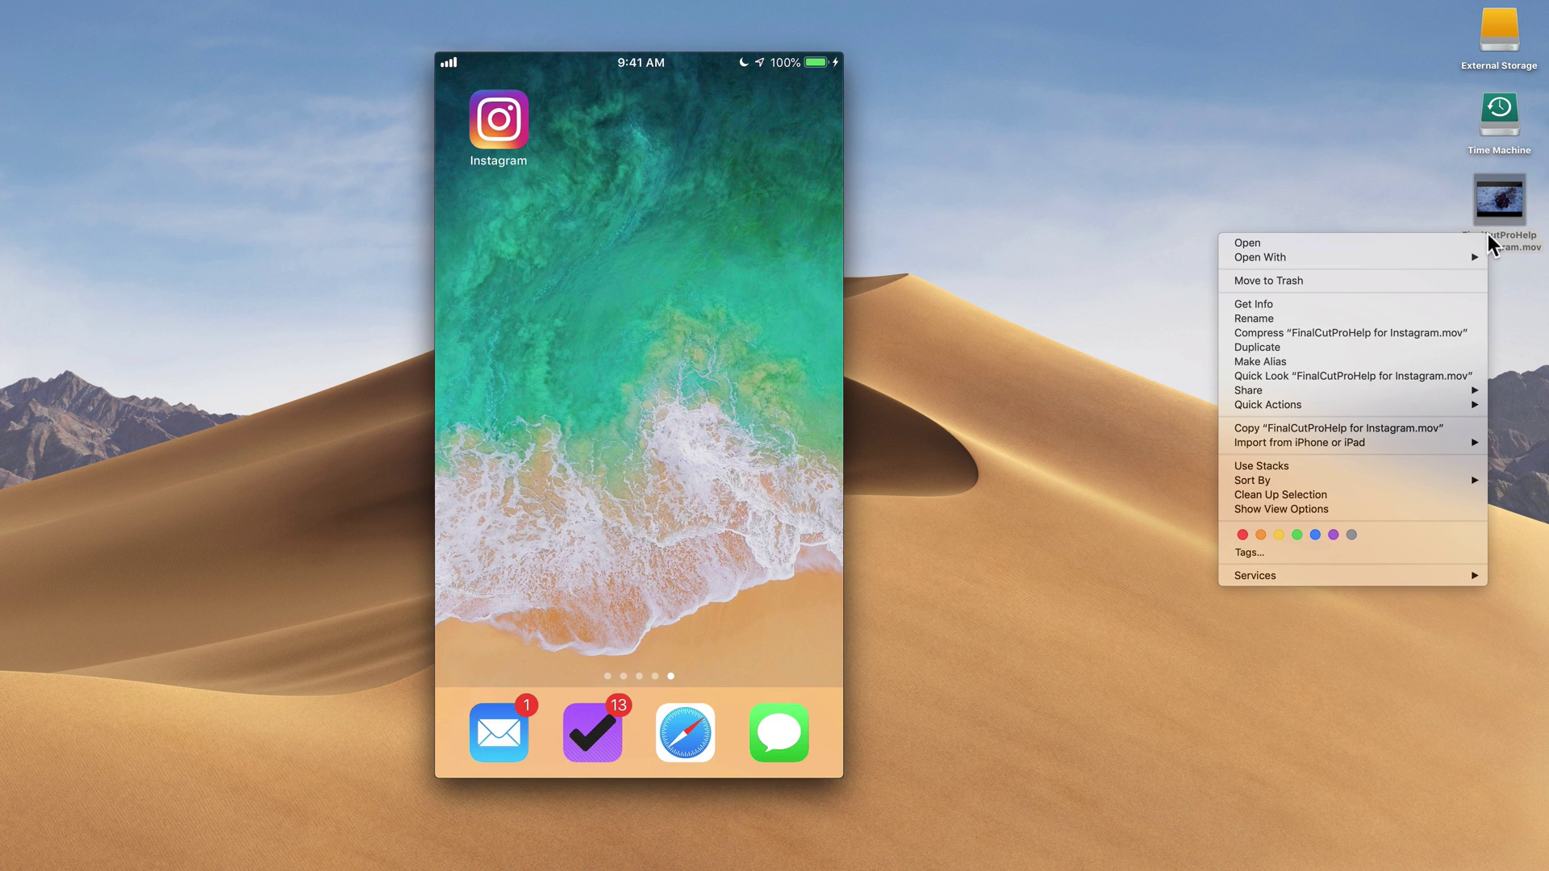
pyautogui.moveTo(1300, 392)
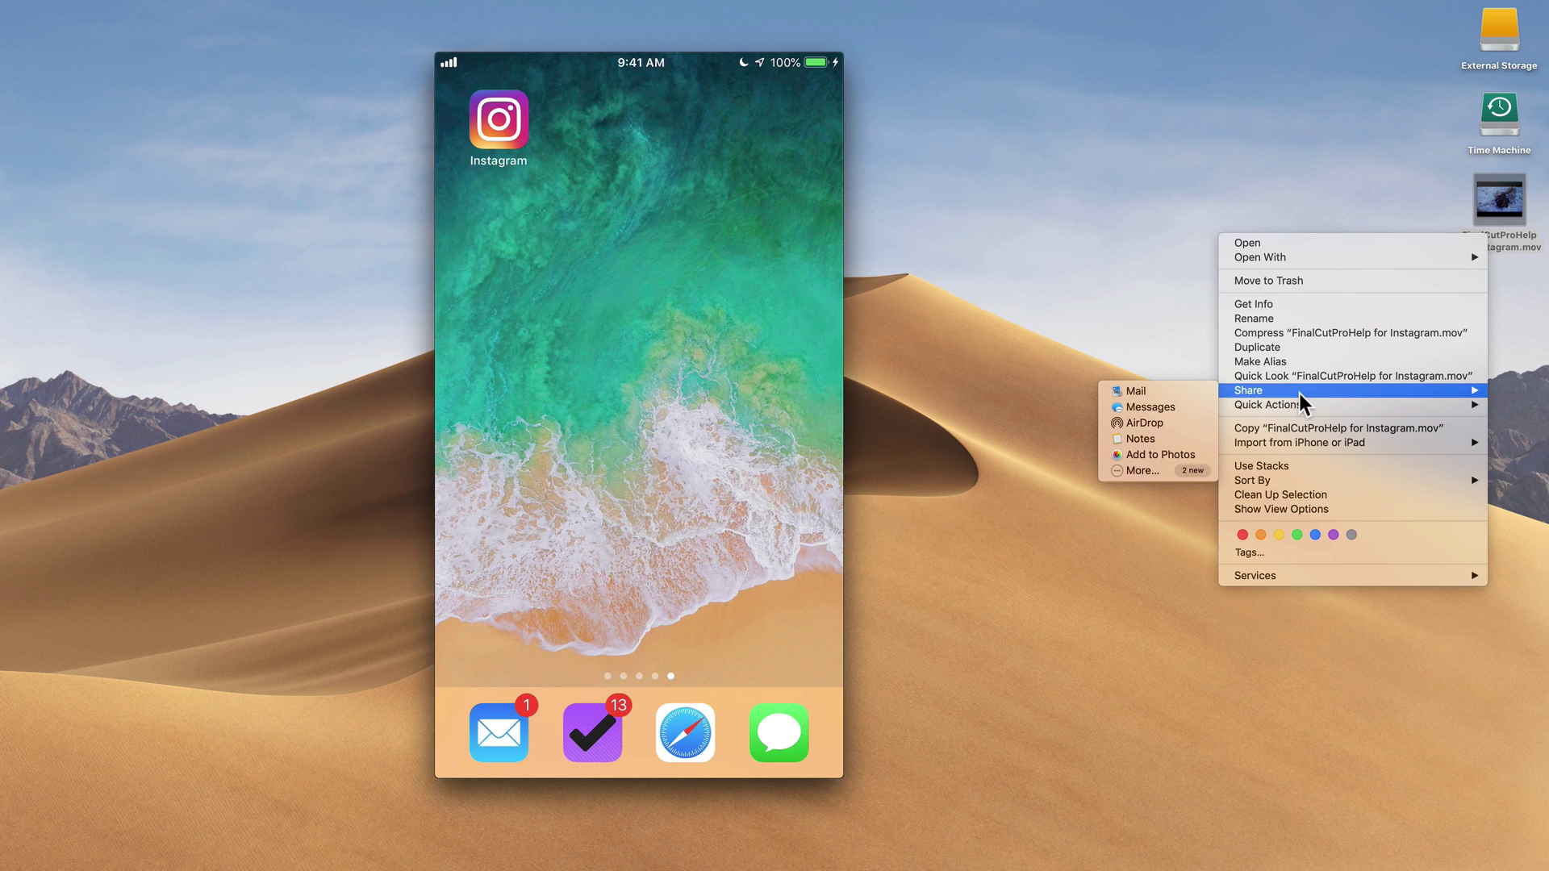
pyautogui.click(1164, 427)
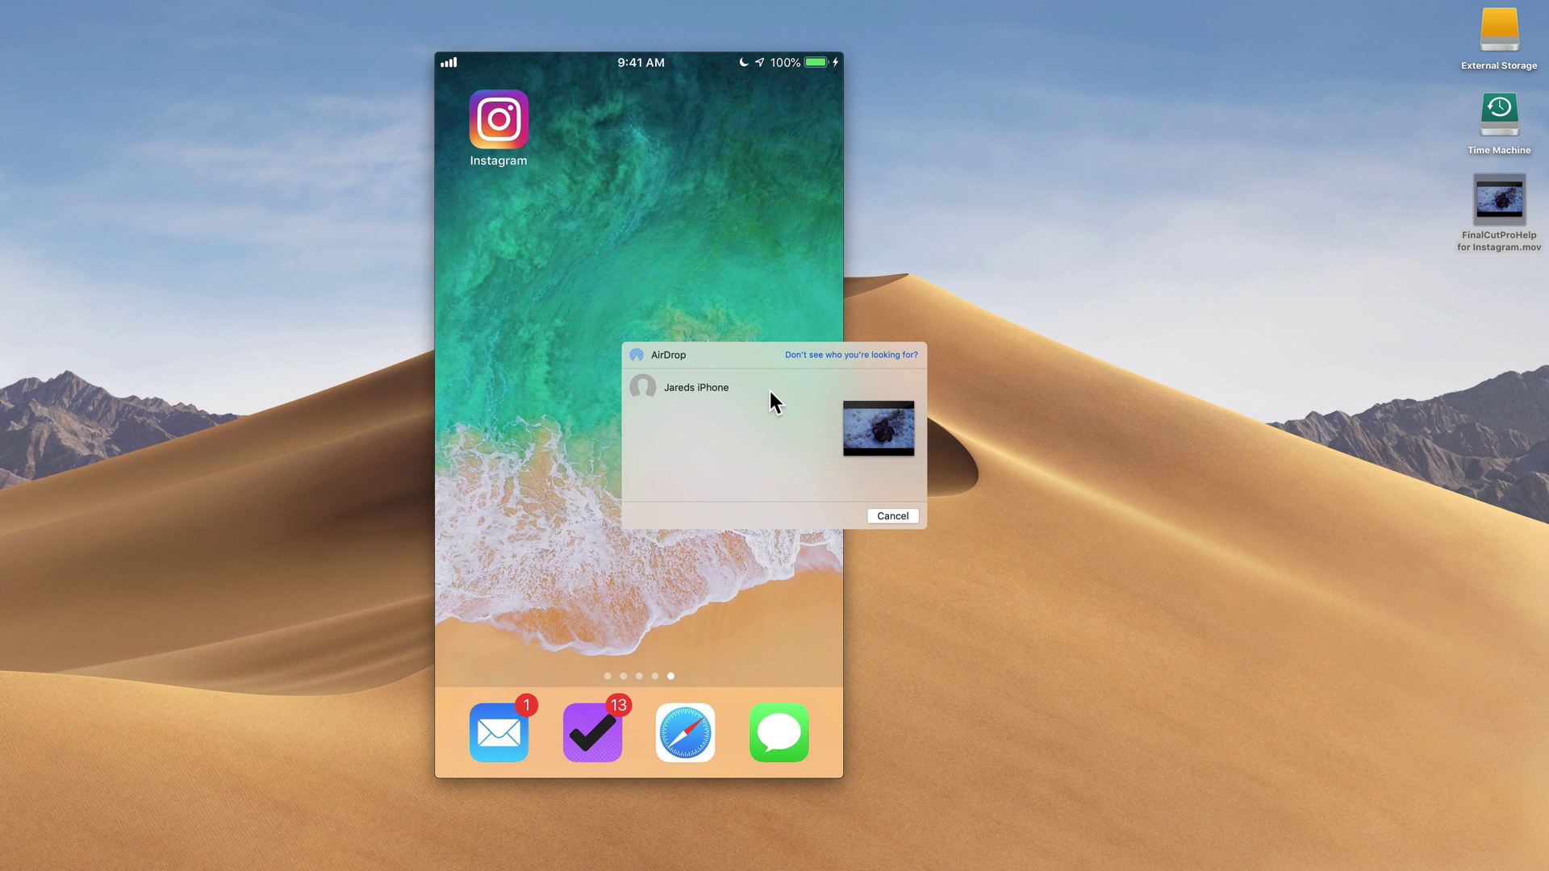
pyautogui.click(650, 387)
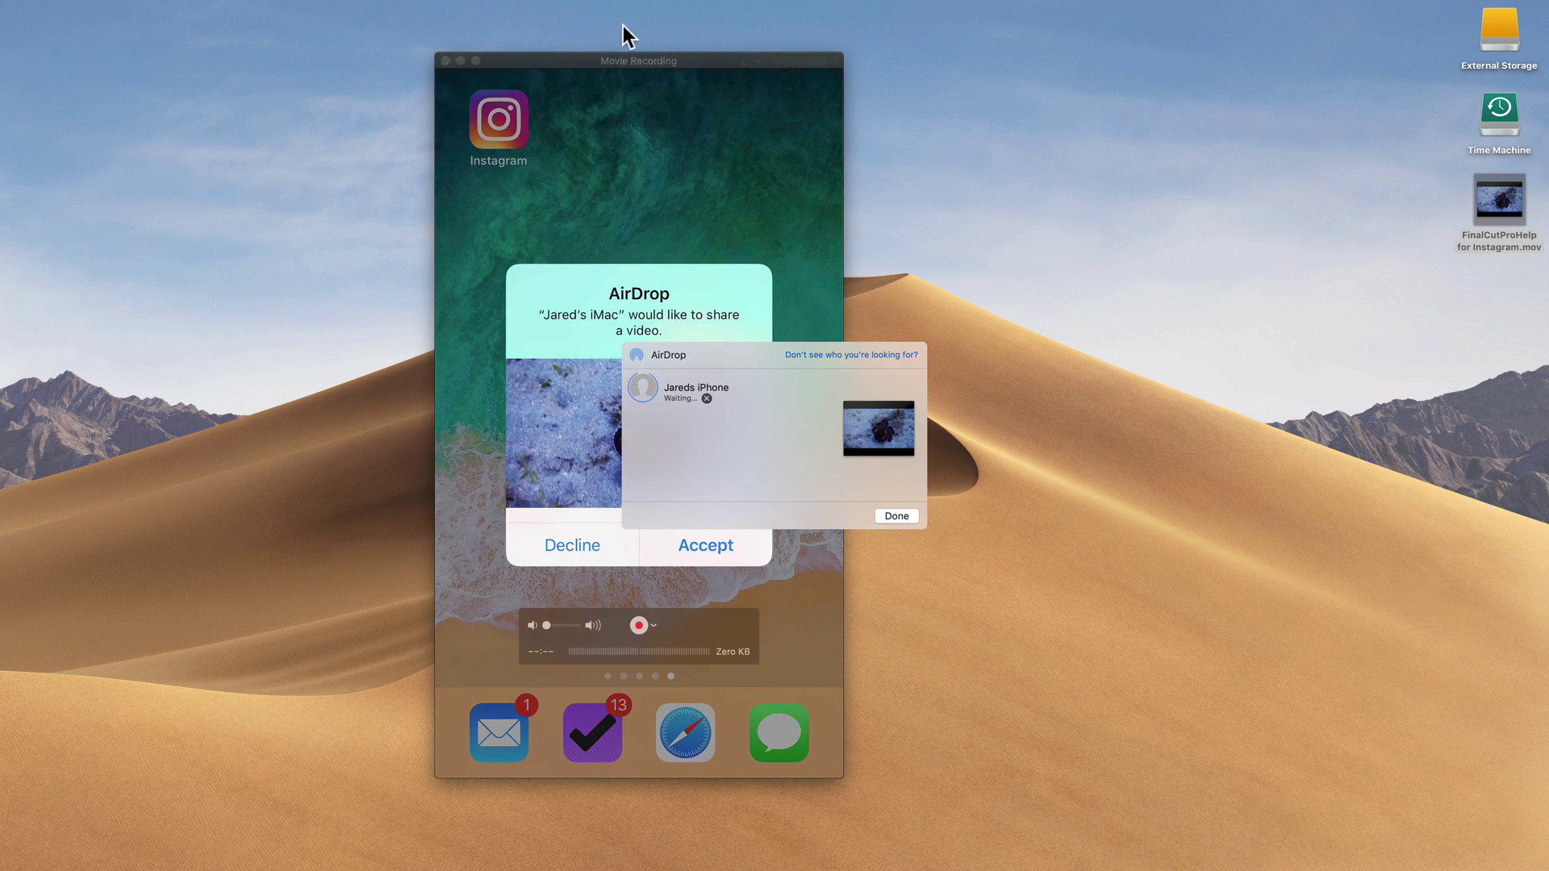
pyautogui.moveTo(671, 57); pyautogui.dragTo(449, 61)
pyautogui.click(724, 348)
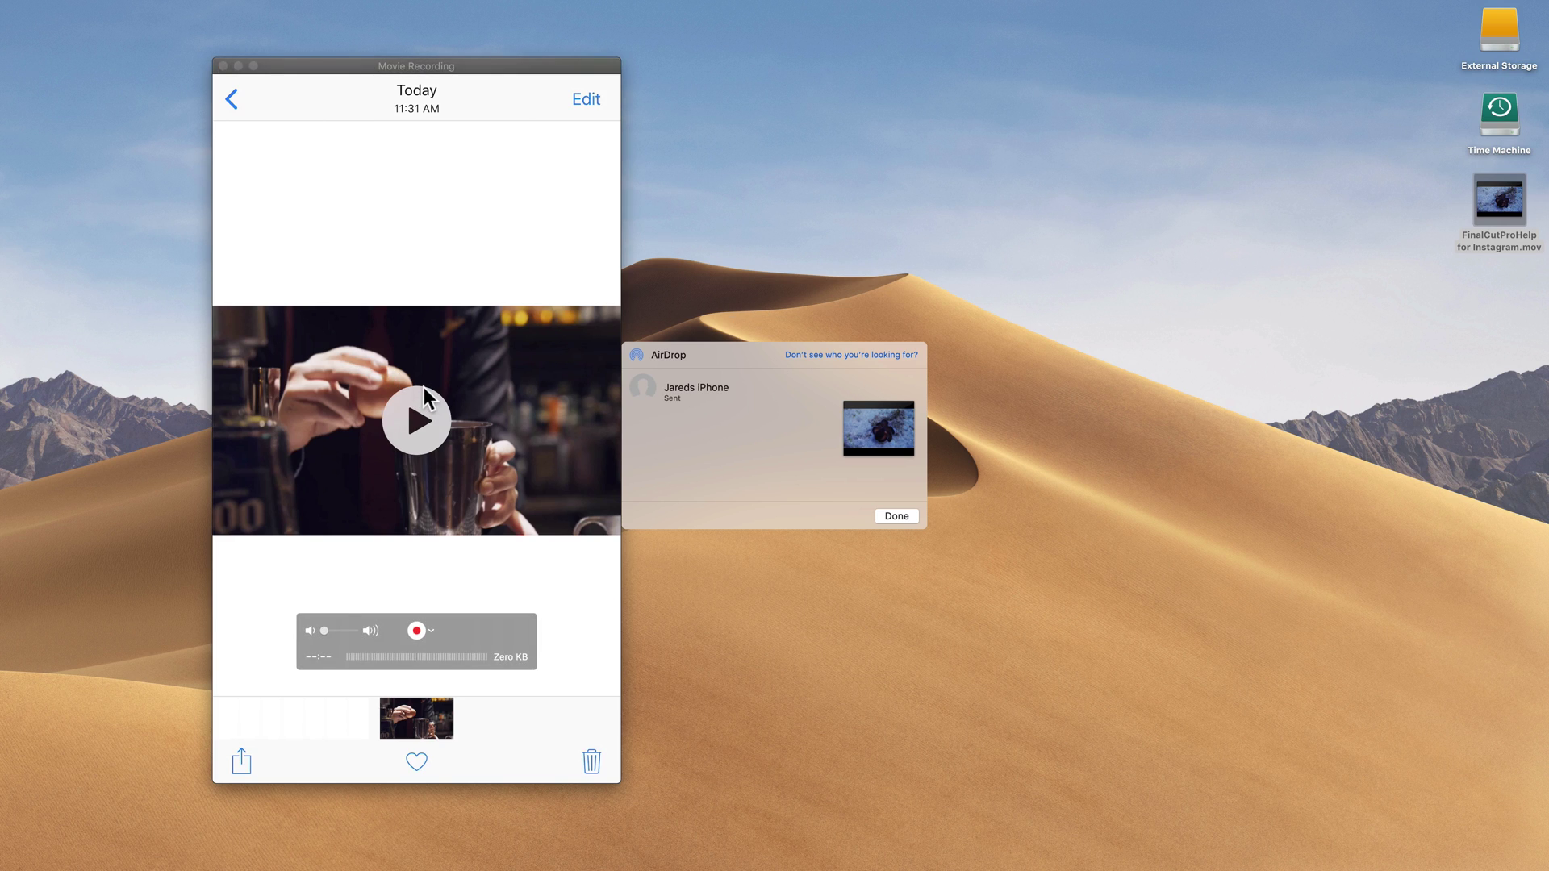
# Dismiss the finished AirDrop panel and move the mirrored iPhone screen toward the middle
pyautogui.click(907, 518)
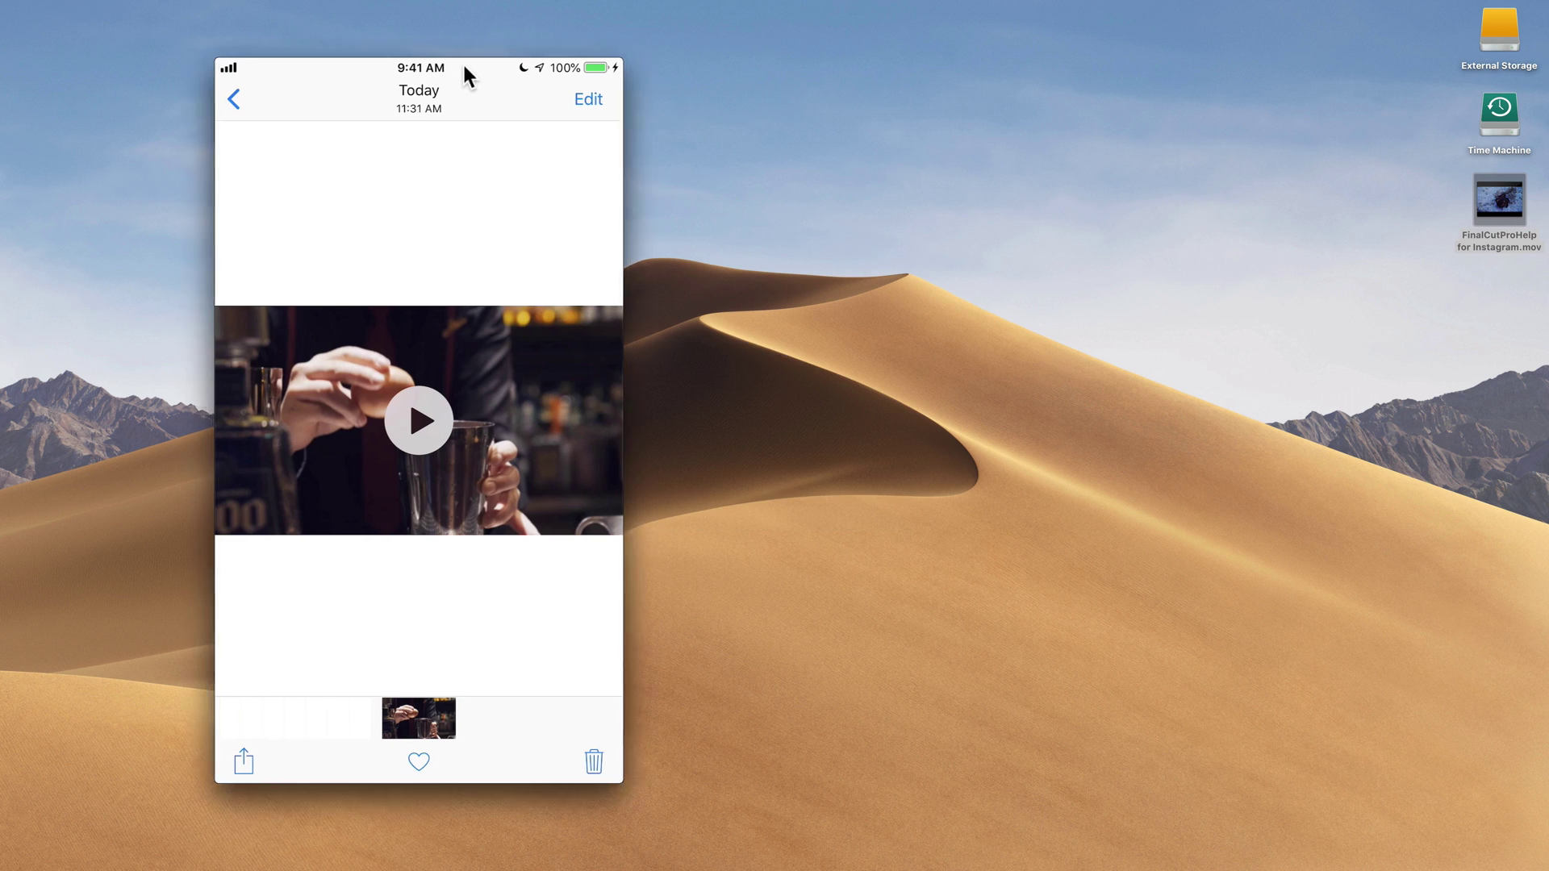
pyautogui.moveTo(457, 64); pyautogui.dragTo(811, 58)
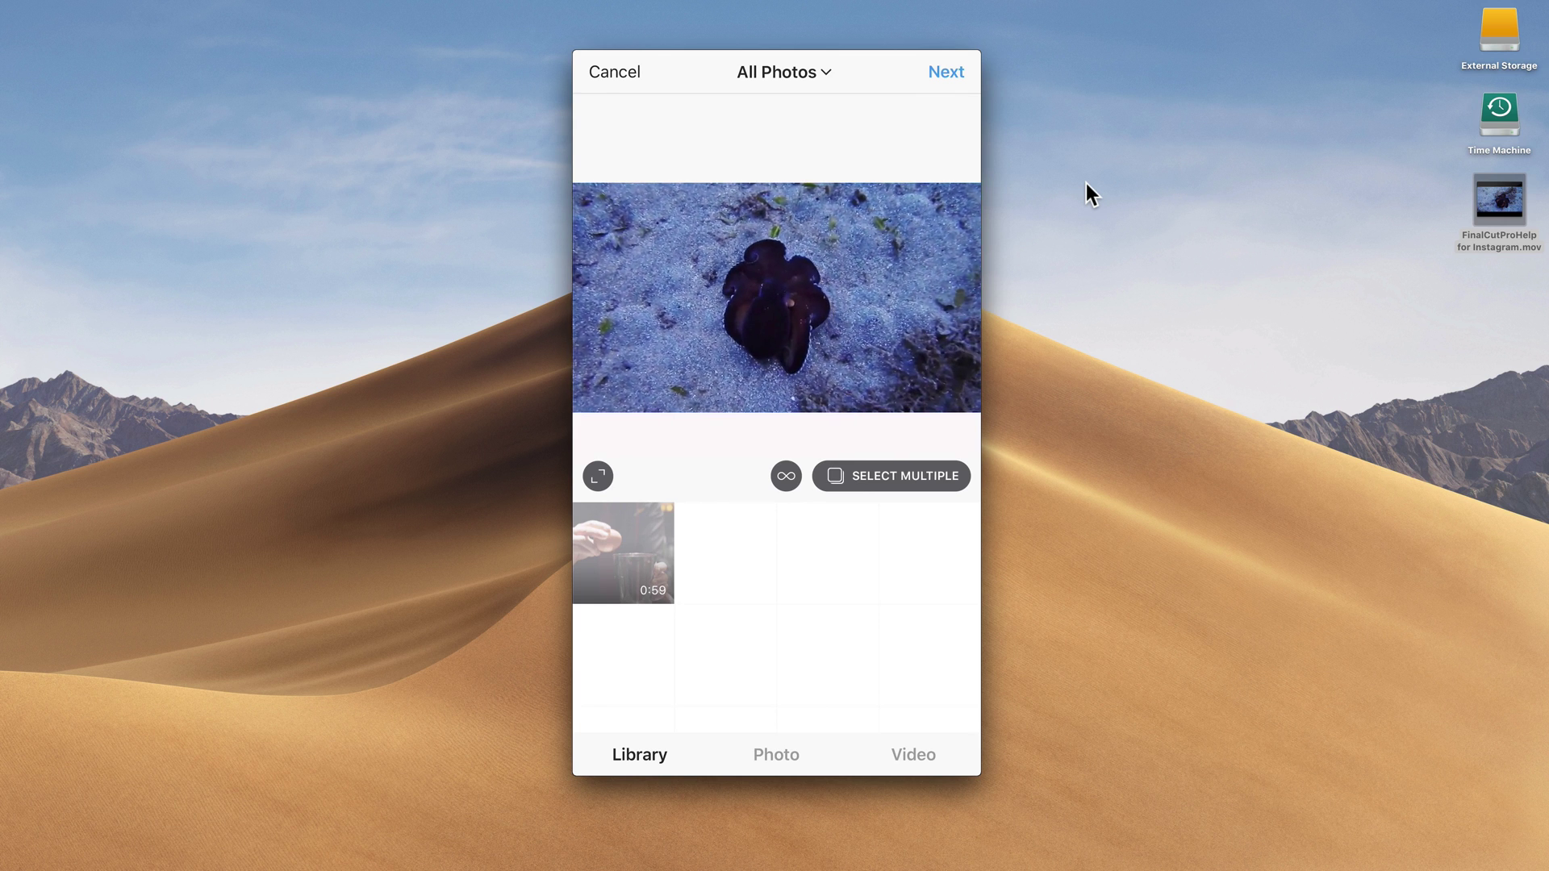
# Advance the chosen widescreen video from the Instagram library to the filter step
pyautogui.press('Return')
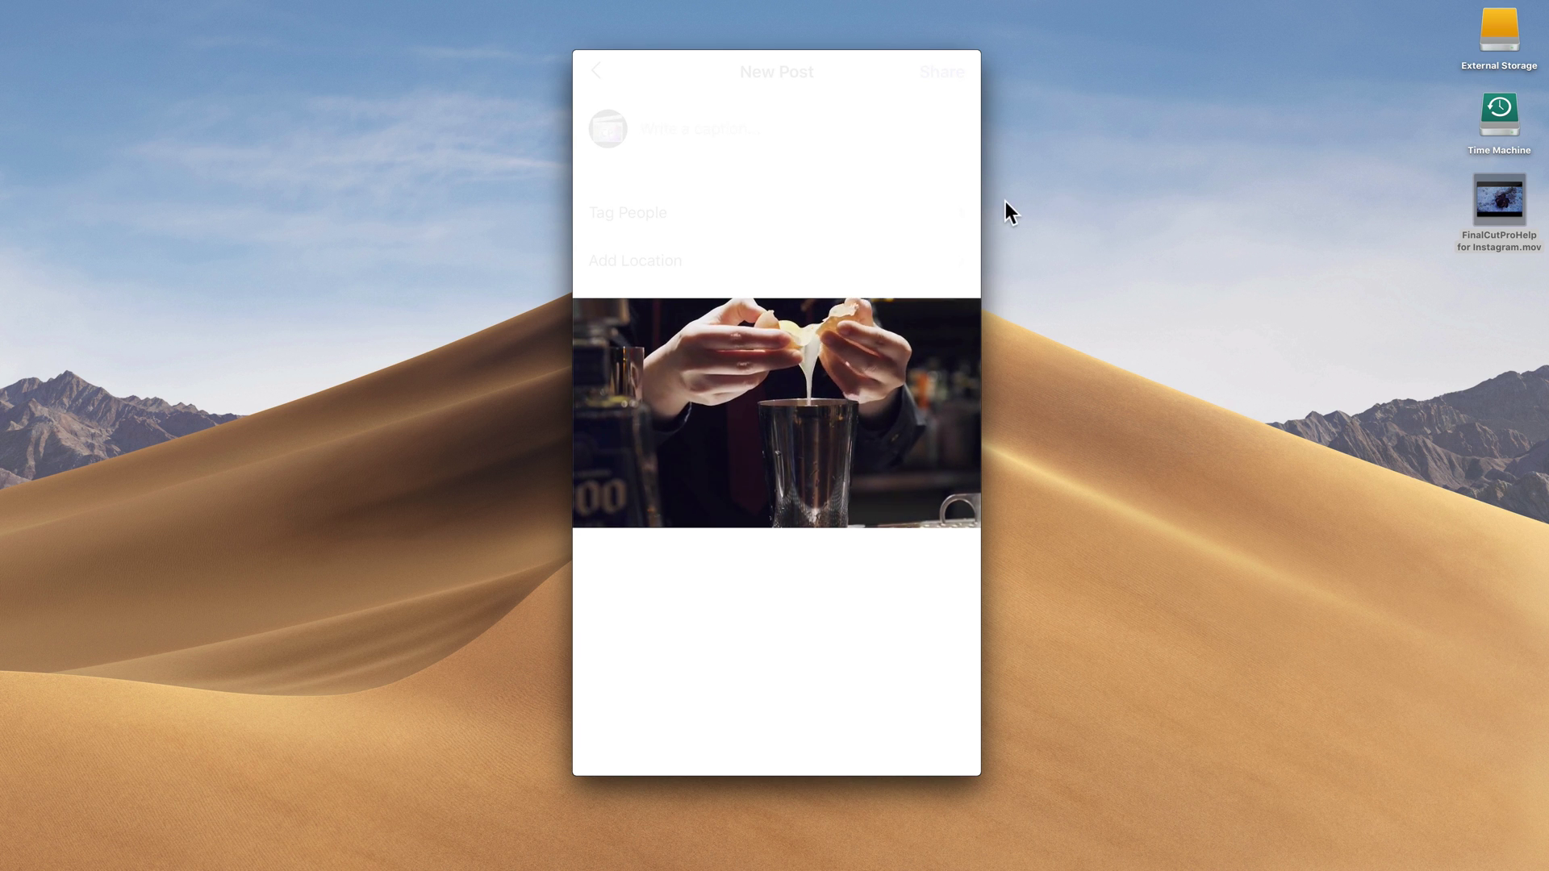
# Enlarge the Movie Recording window mirroring the iPhone so the New Post screen shows bigger
pyautogui.moveTo(981, 51); pyautogui.dragTo(994, 29)
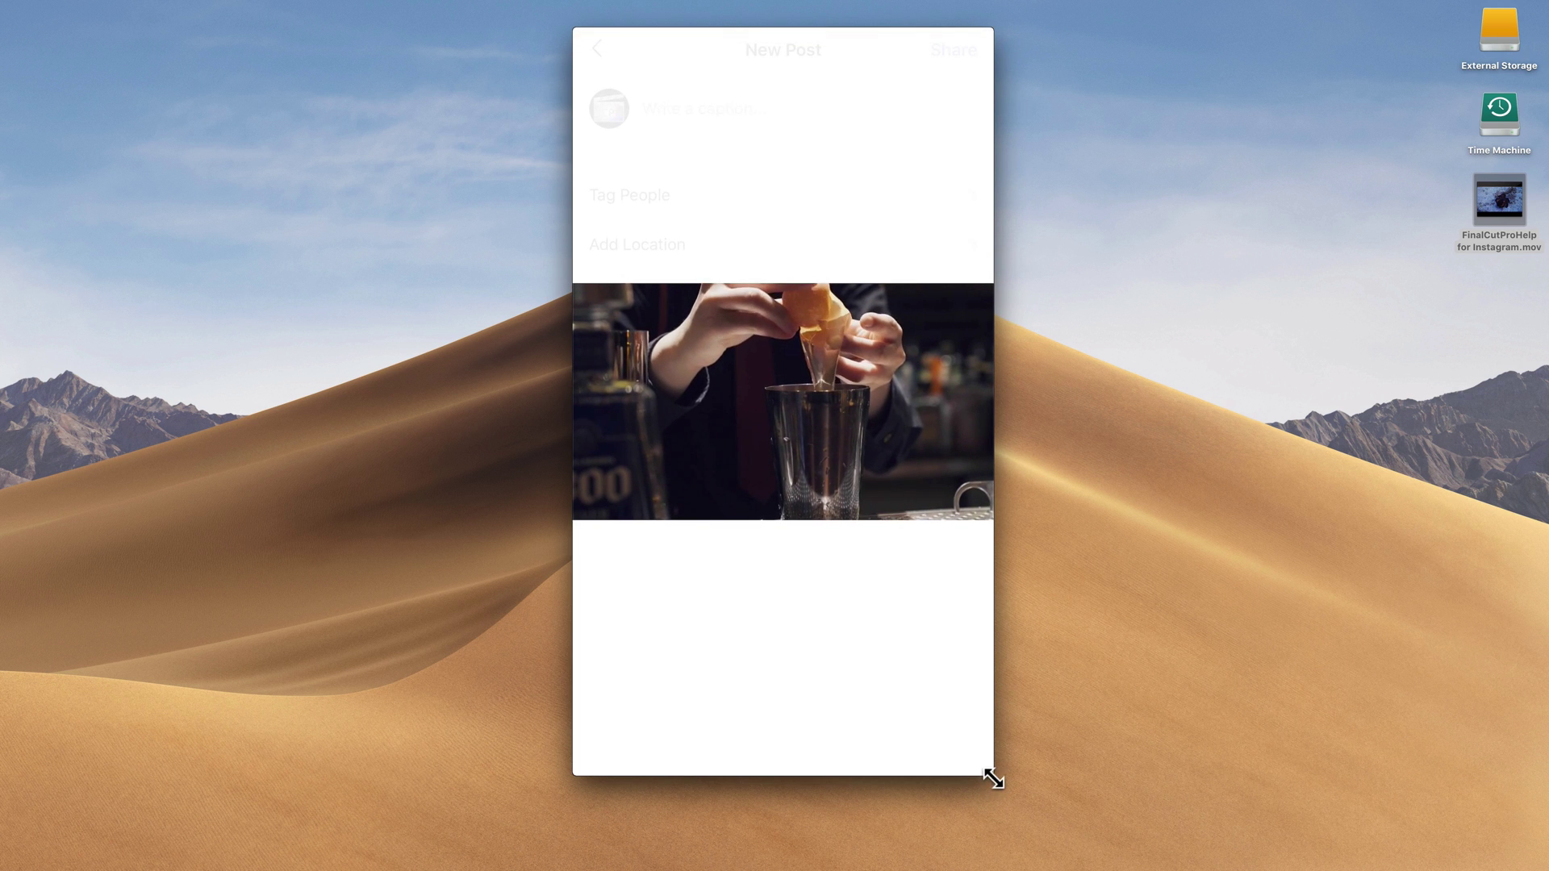
pyautogui.moveTo(989, 774); pyautogui.dragTo(1116, 844)
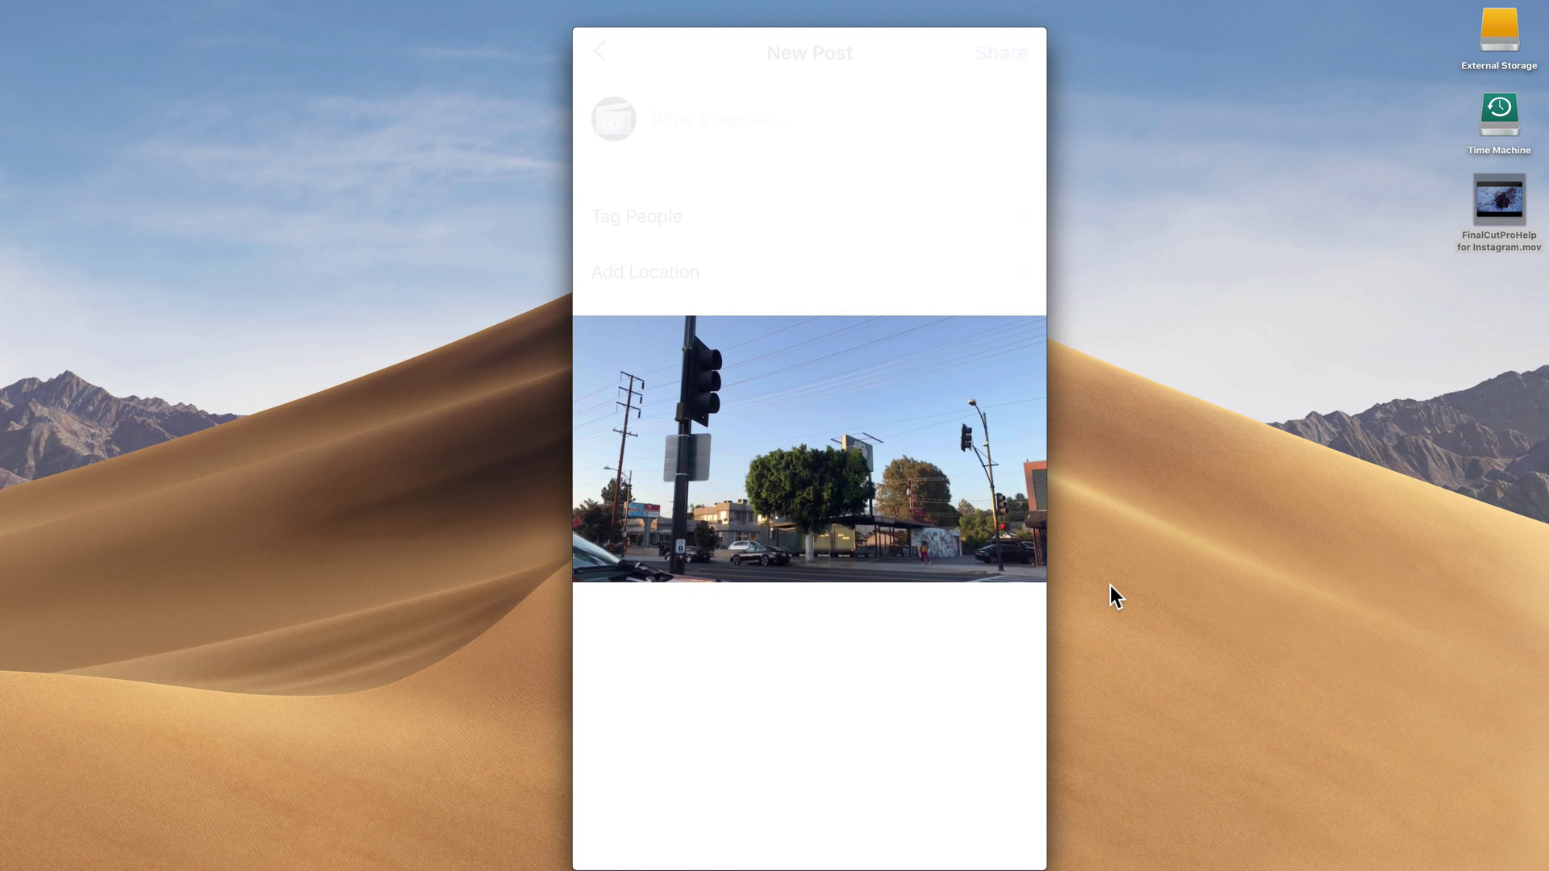
# Check the New Post screen, with the street-scene preview and Facebook sharing on, before sharing
pyautogui.moveTo(684, 531)
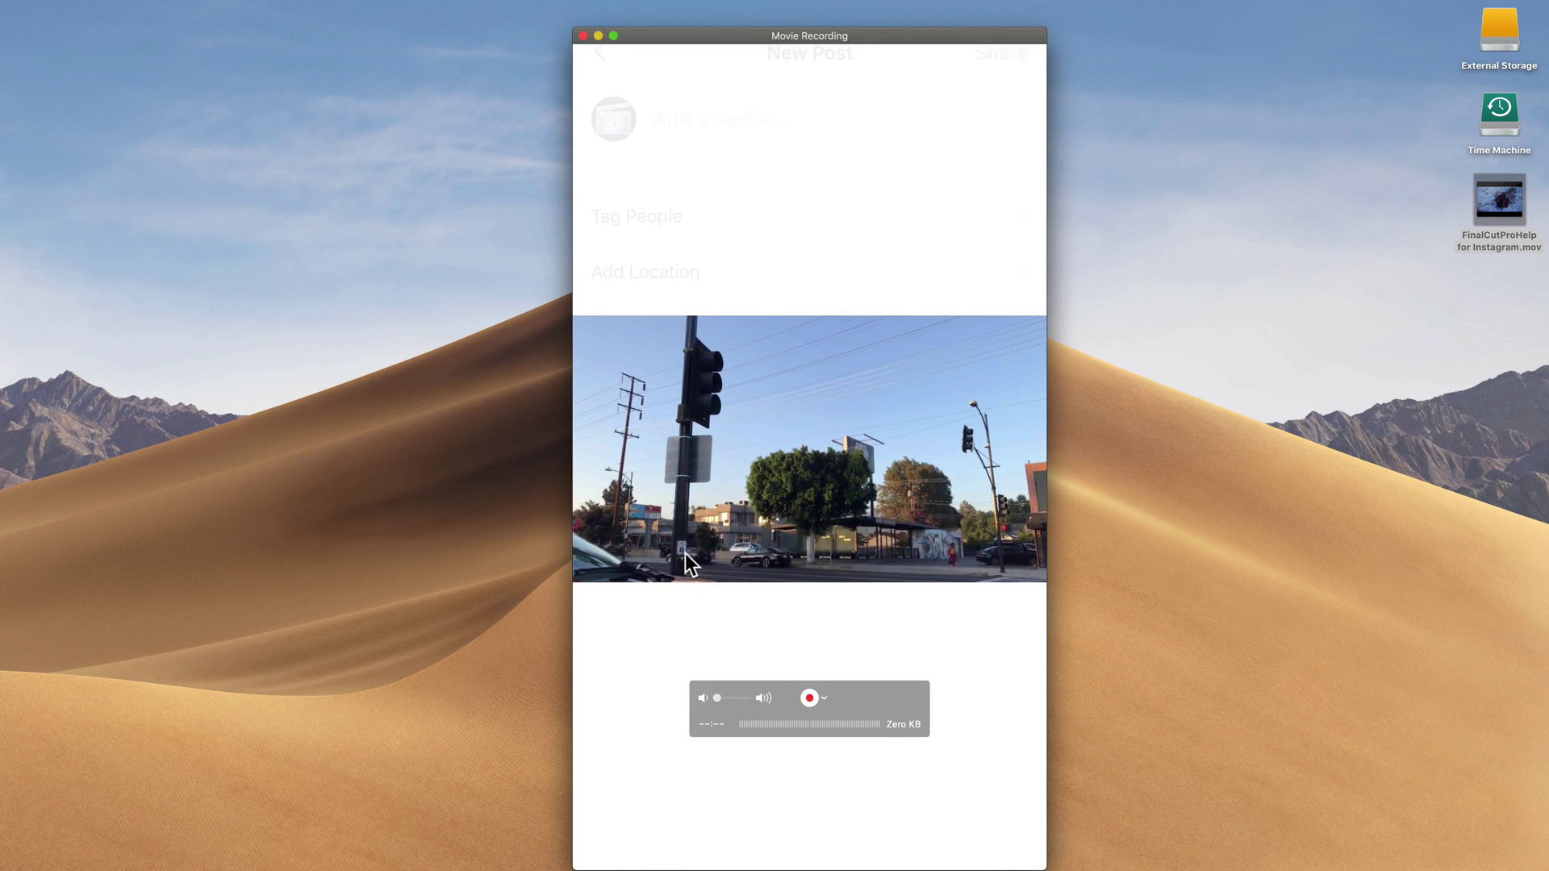